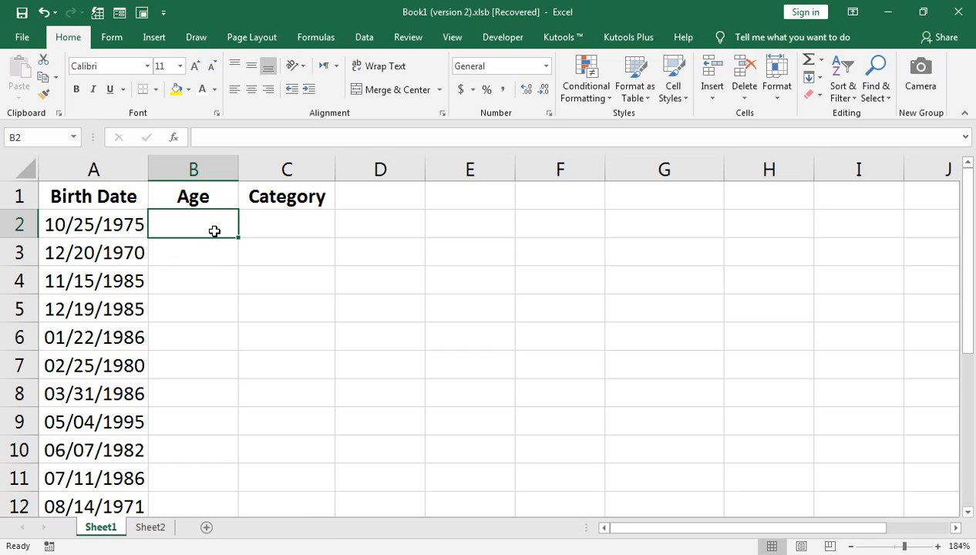
Step: Review the age thresholds in column A of Sheet2 and return to Sheet1
click(150, 527)
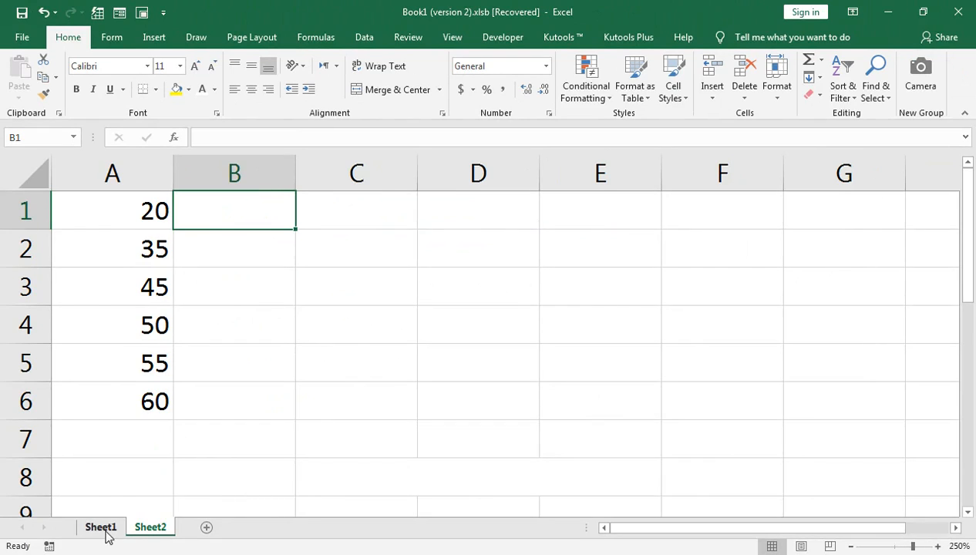
click(105, 528)
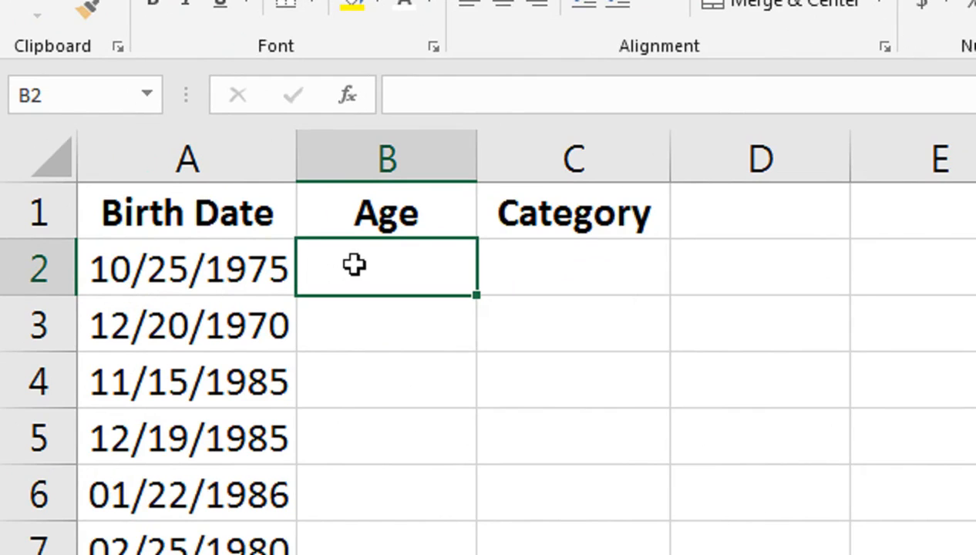
text(=Datdif)
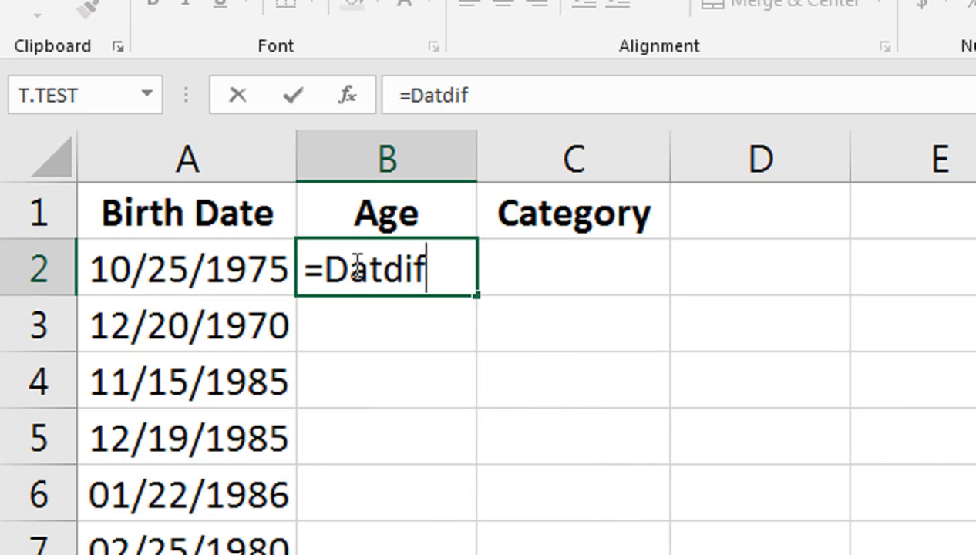
key(Tab)
key(Left)
key(F2)
key(Escape)
Step: Enter the formula =DATEDIF(A2,TODAY(),"y") in cell B2 to calculate the age in years
text(=datedif)
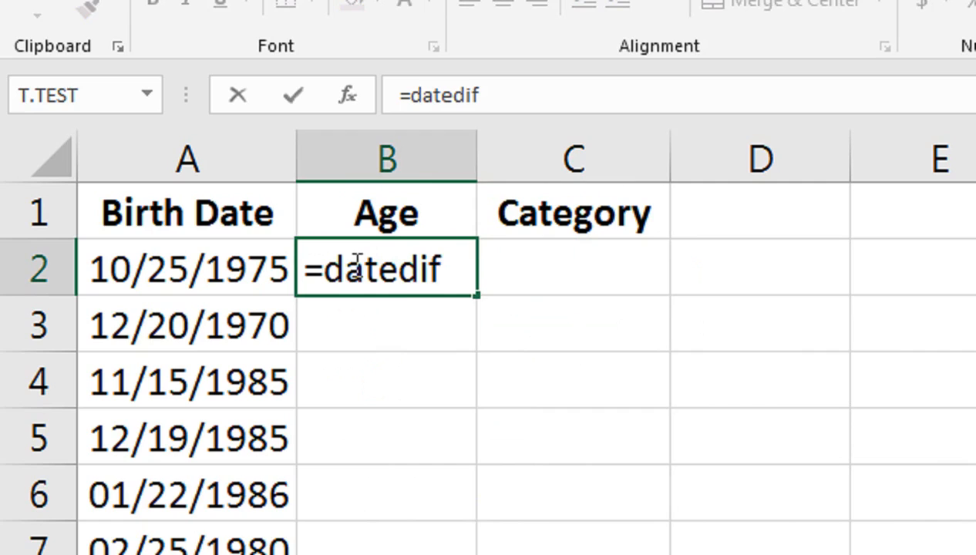
text(()
key(Left)
text(,today)
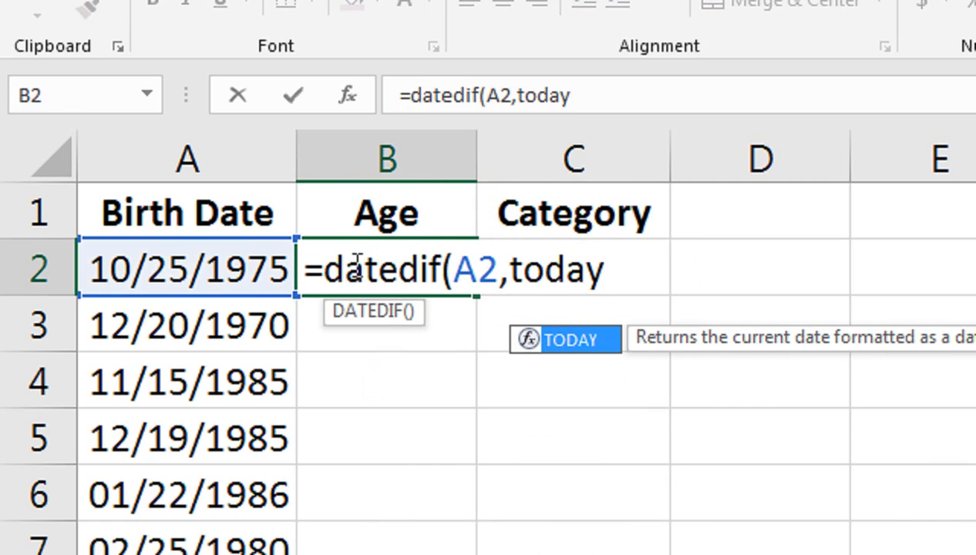
text(())
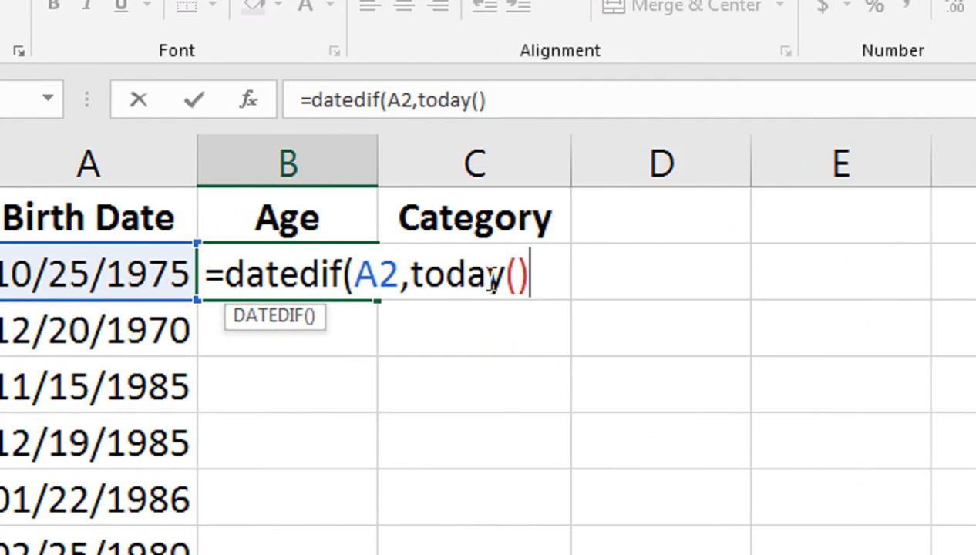
text(,)
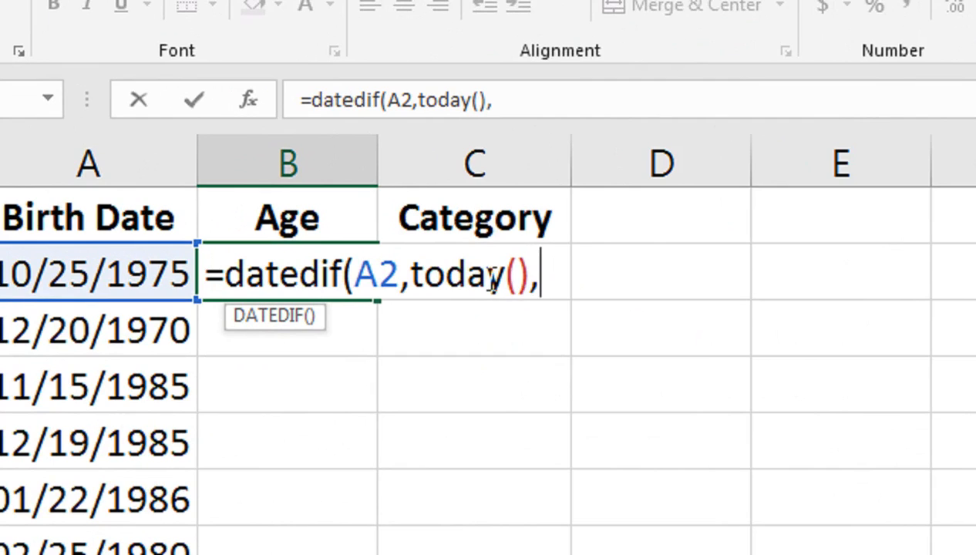
text("y")
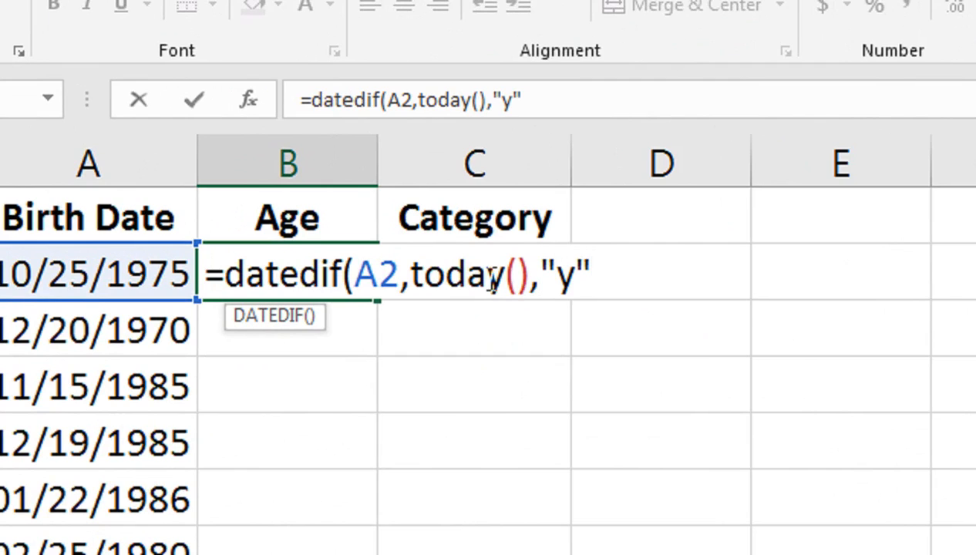
text())
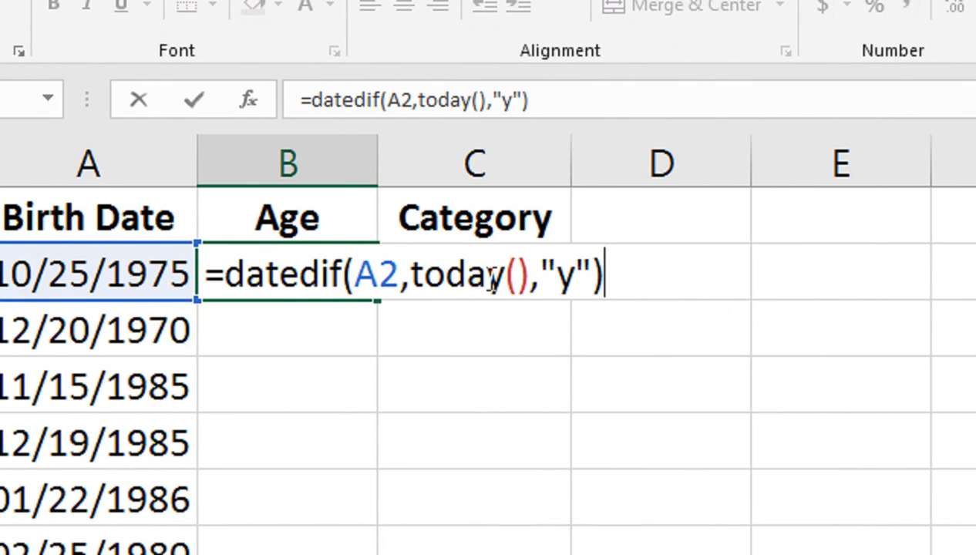
key(Return)
Step: Fill the age formula from B2 down alongside all birth dates and center the ages horizontally
click(316, 266)
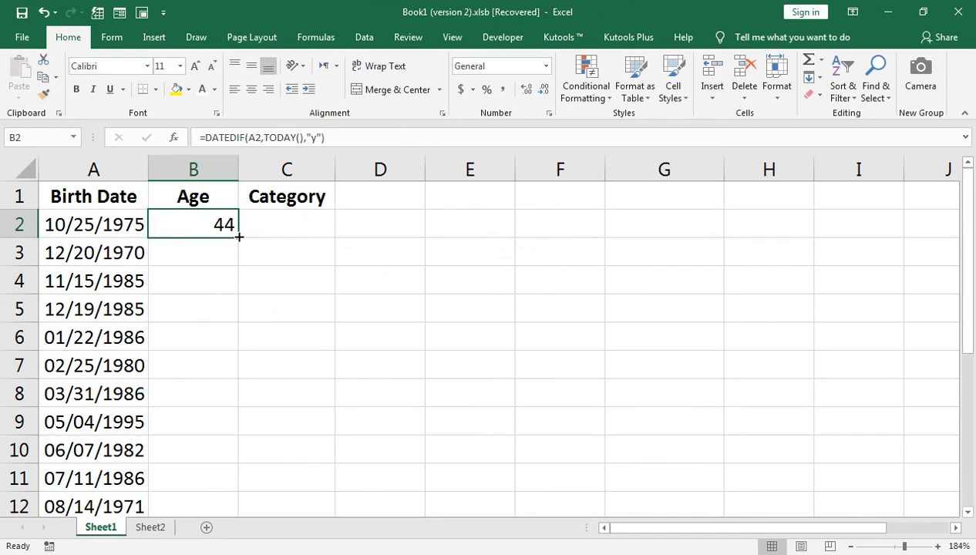
double_click(238, 239)
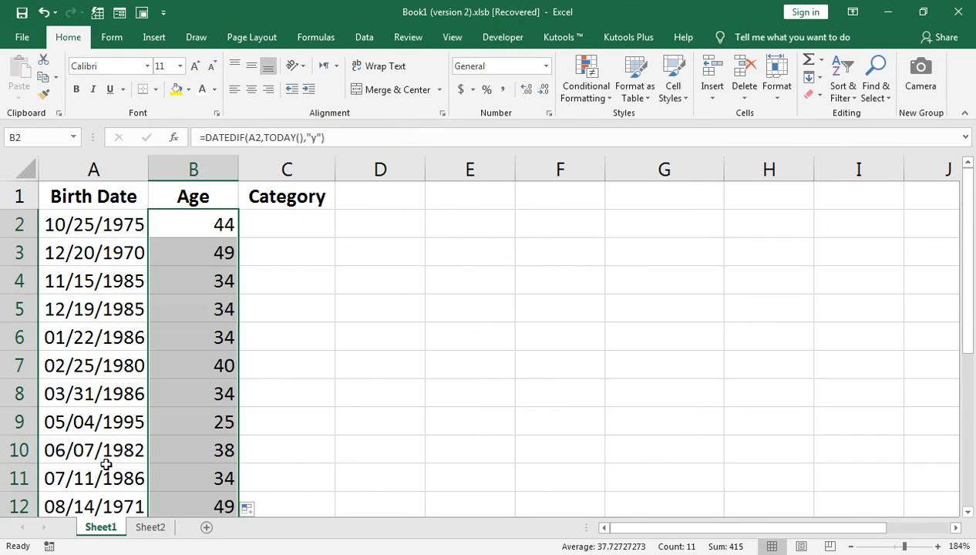
click(252, 89)
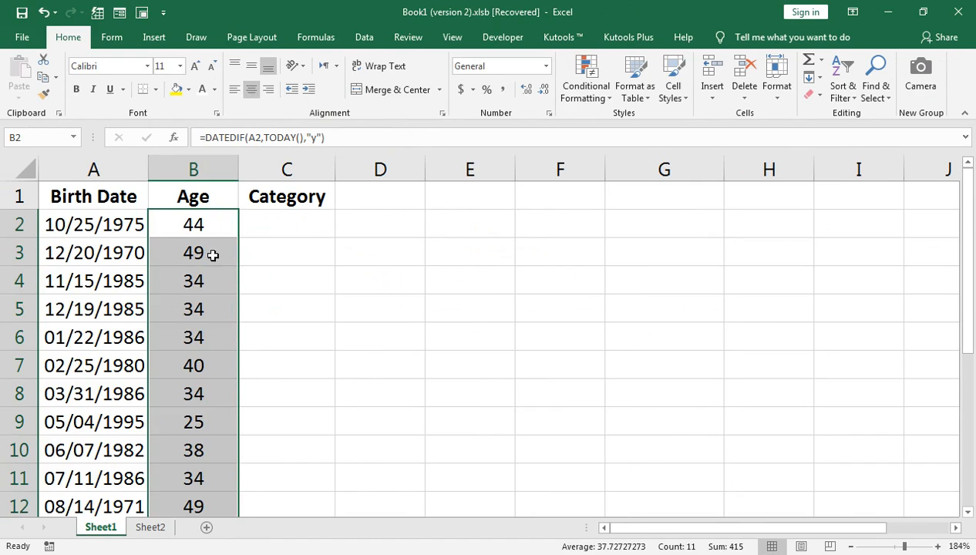
click(253, 231)
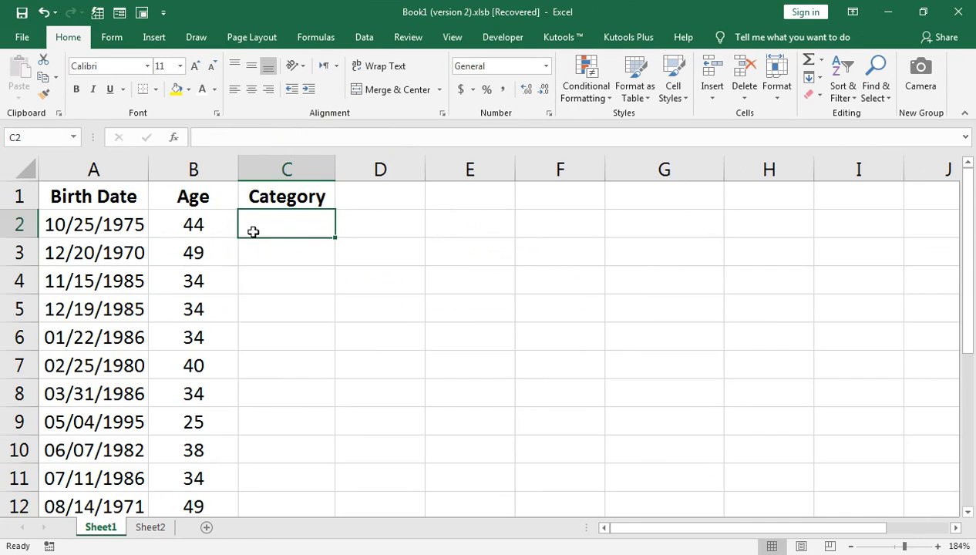
Step: On Sheet2, enter the formula =A1&"-"&TEXT(A2-1,0) in cell B1 and fill it down to B6
click(149, 527)
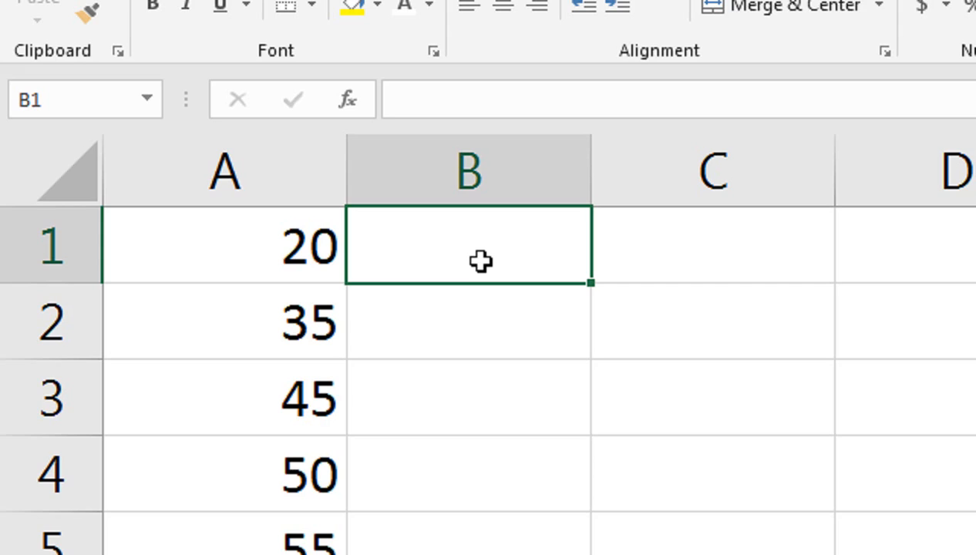
text(=)
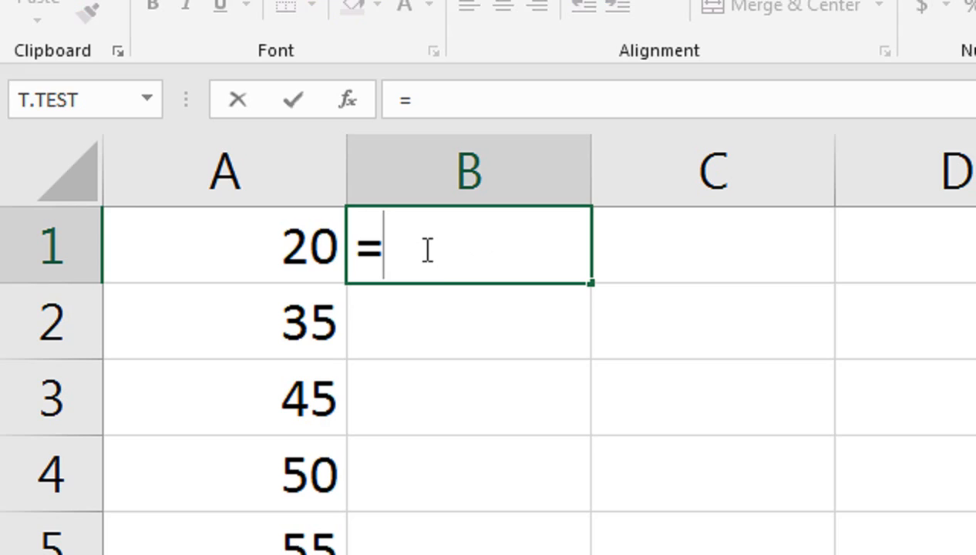
key(Left)
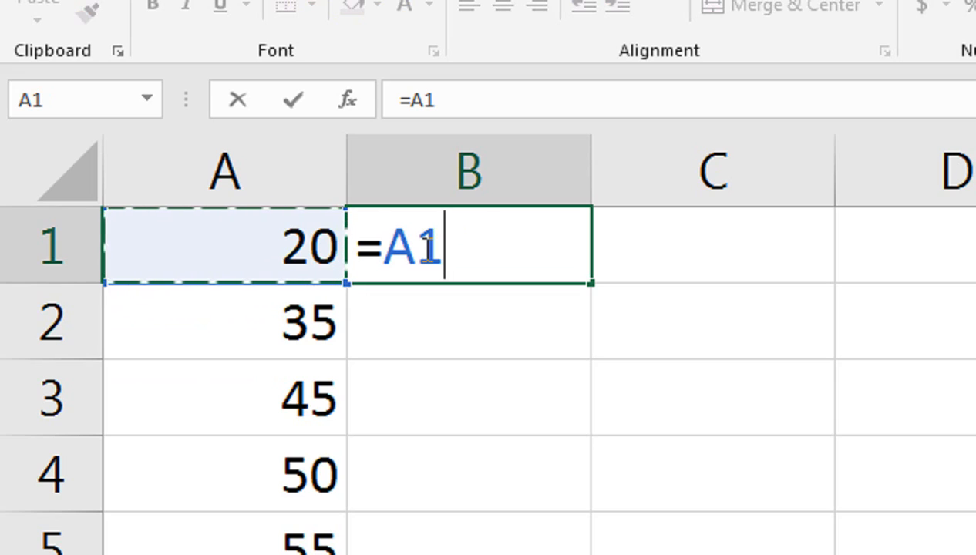
click(483, 221)
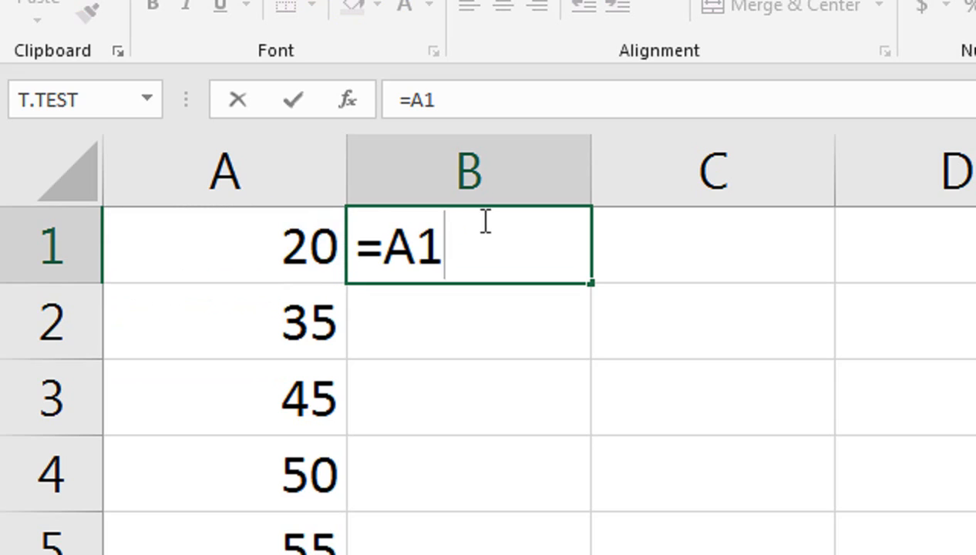
text(&)
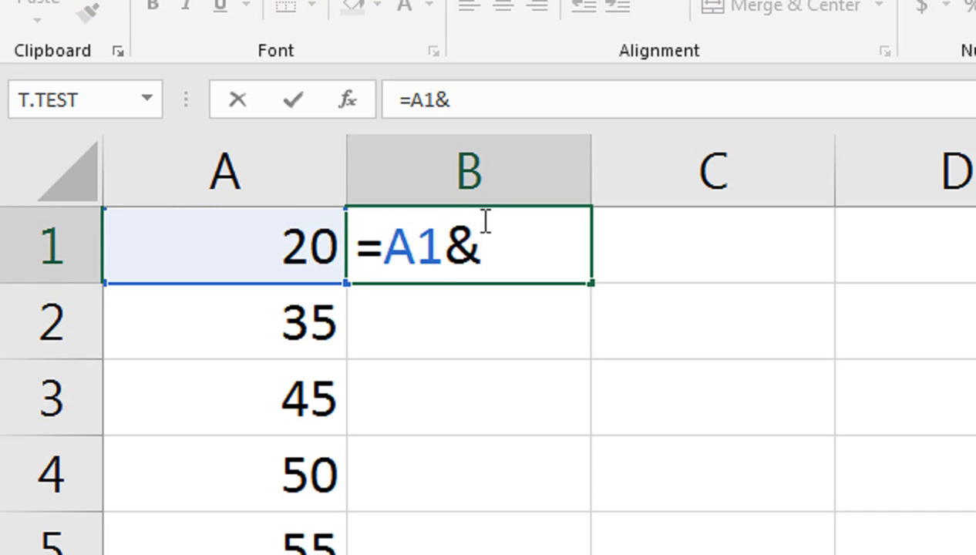
text("-")
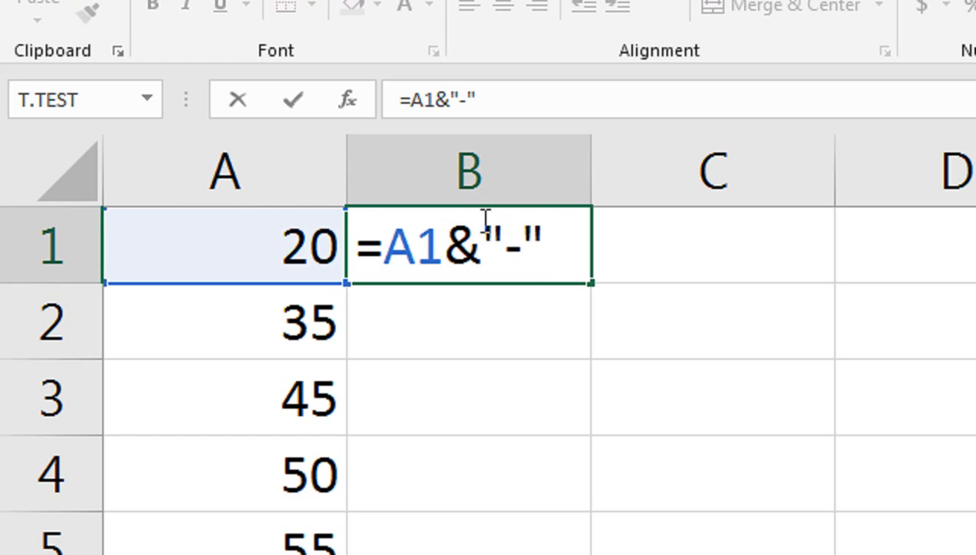
text(&)
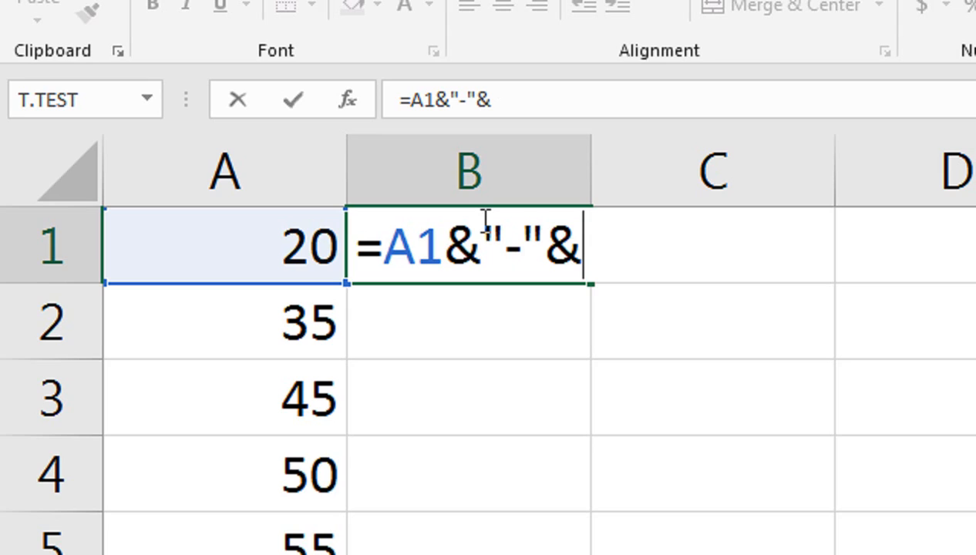
text(text)
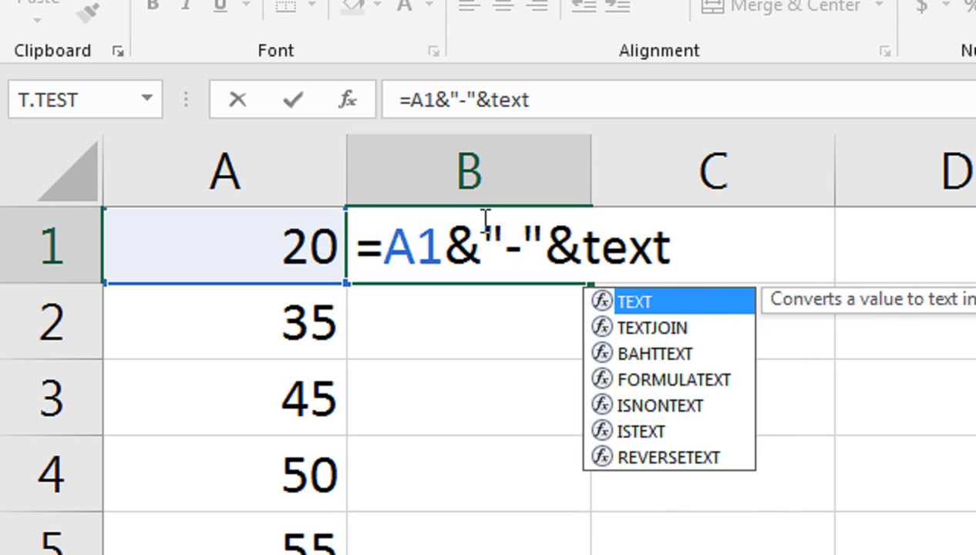
key(Tab)
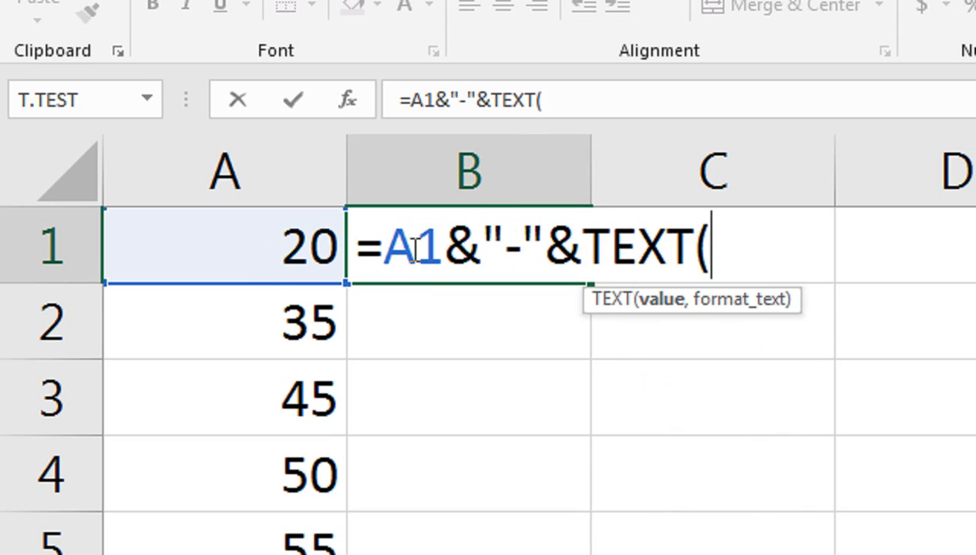
click(245, 306)
text(-1)
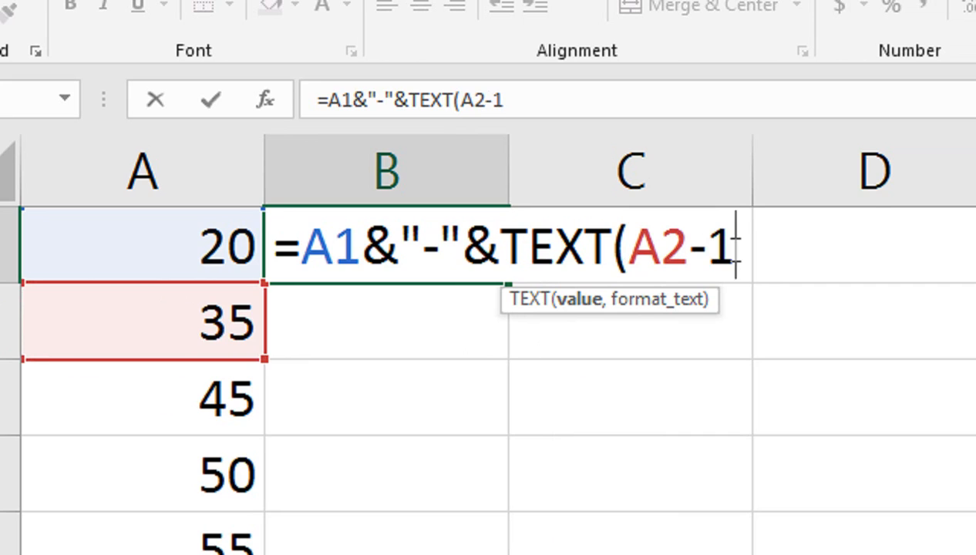
text(,0)
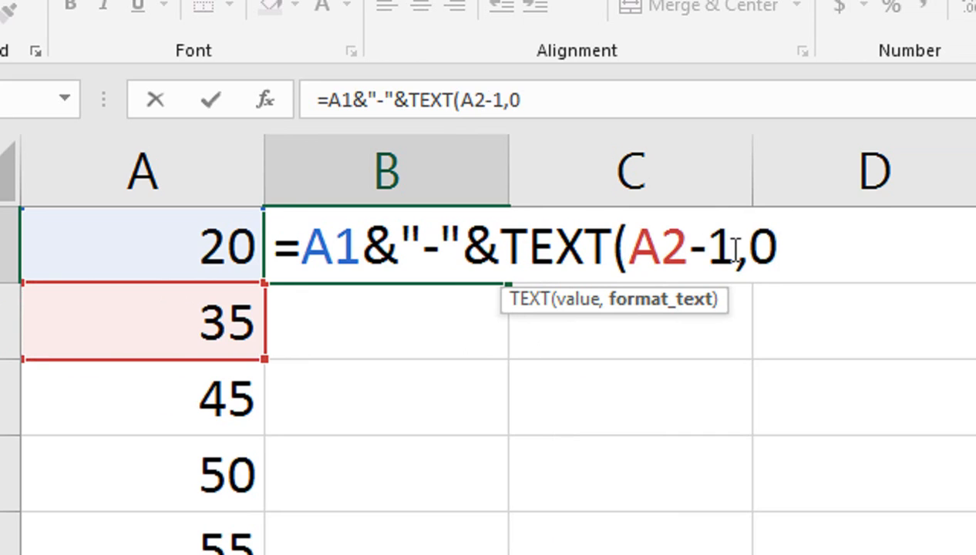
text())
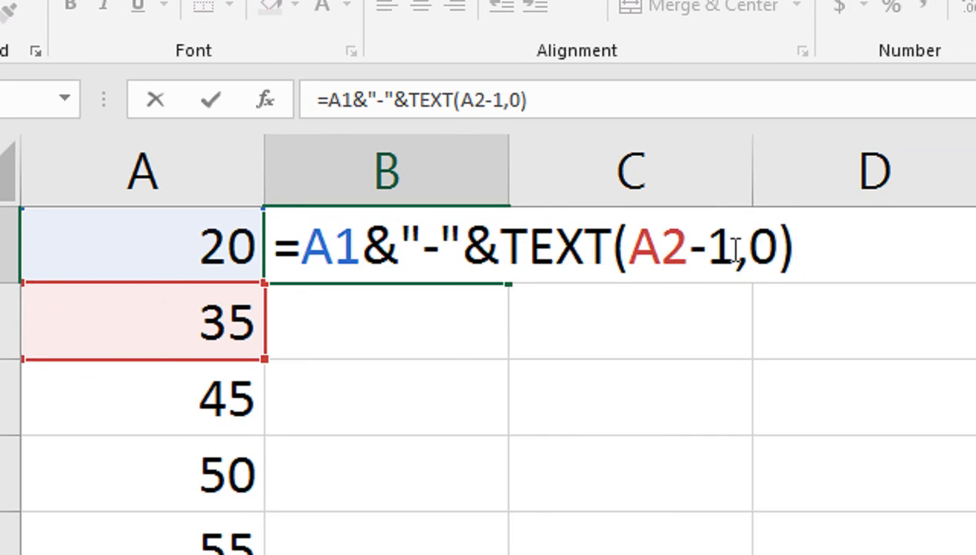
key(Return)
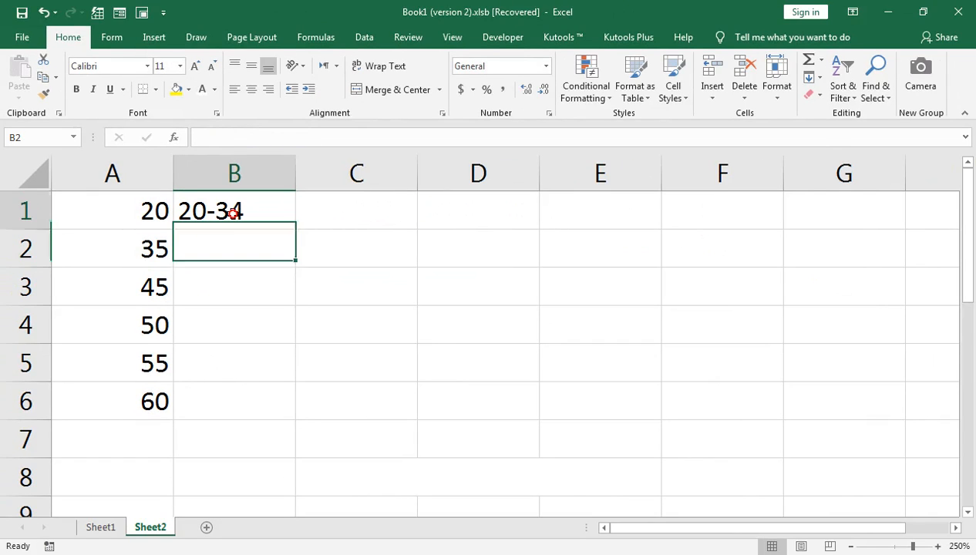
click(233, 211)
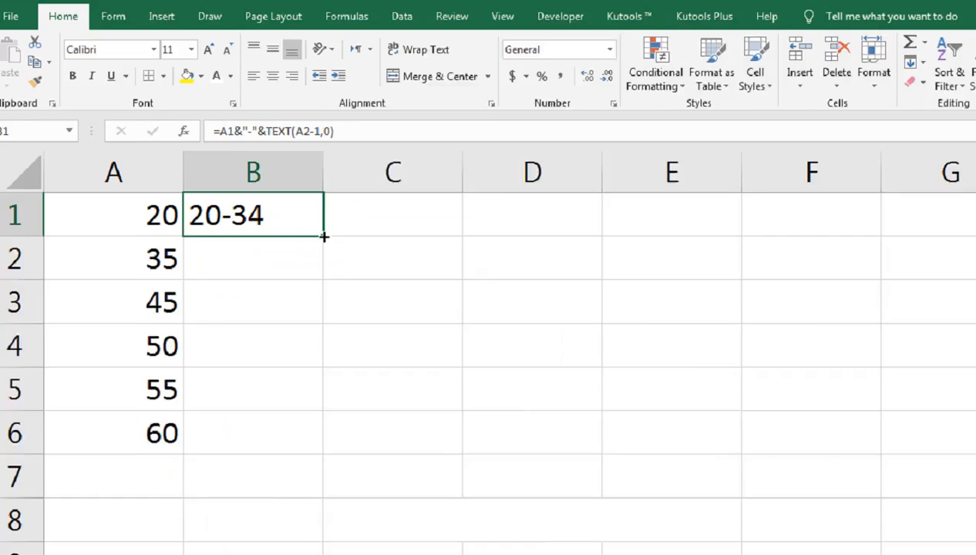
double_click(490, 279)
Step: Replace the last range label in B6 with 60+ and return to Sheet1
click(216, 407)
text(60+)
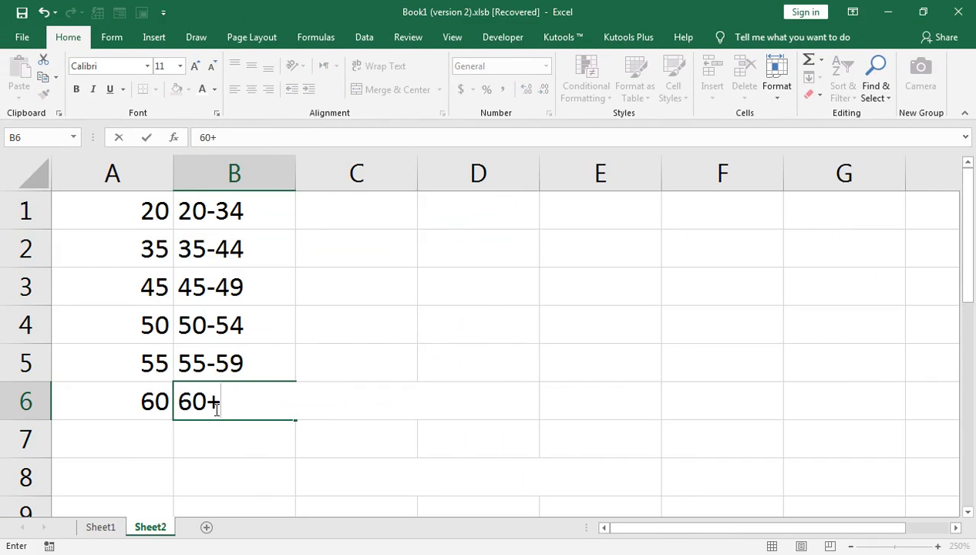
key(Return)
click(202, 400)
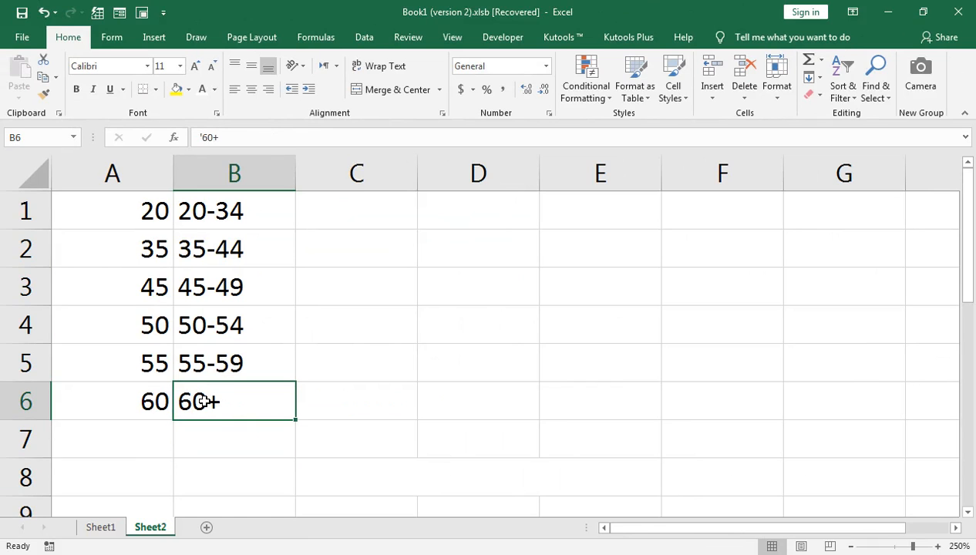
click(108, 528)
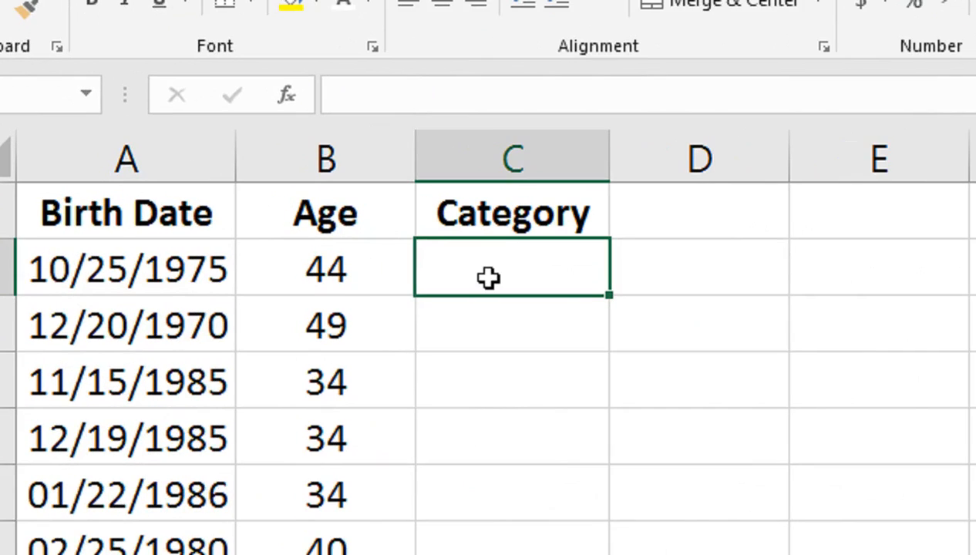
text(=vlo)
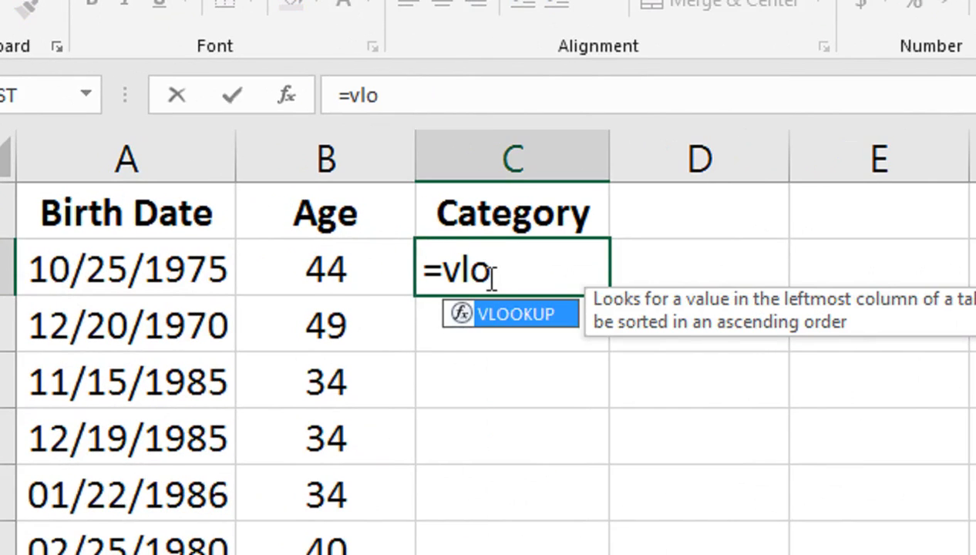
key(Tab)
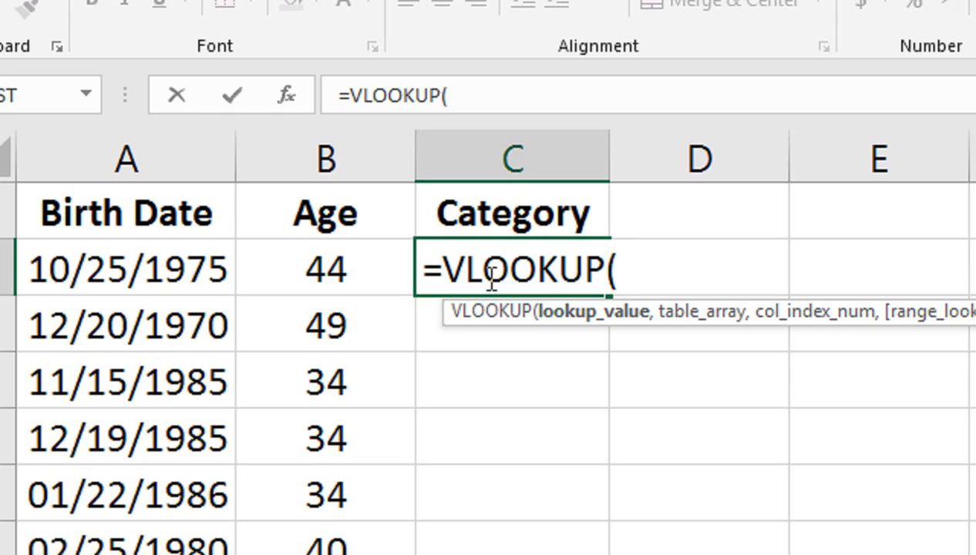
key(Left)
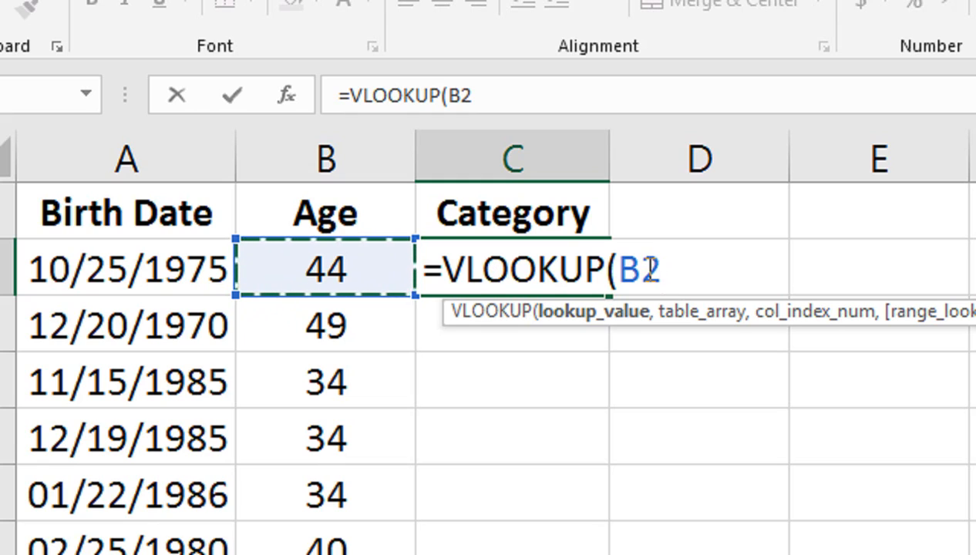
text(,)
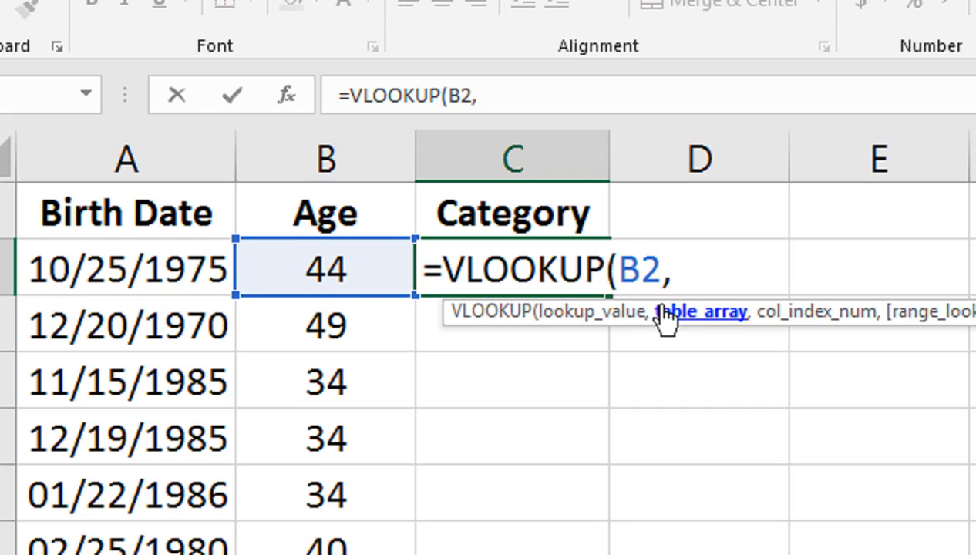
key(BackSpace)
key(Escape)
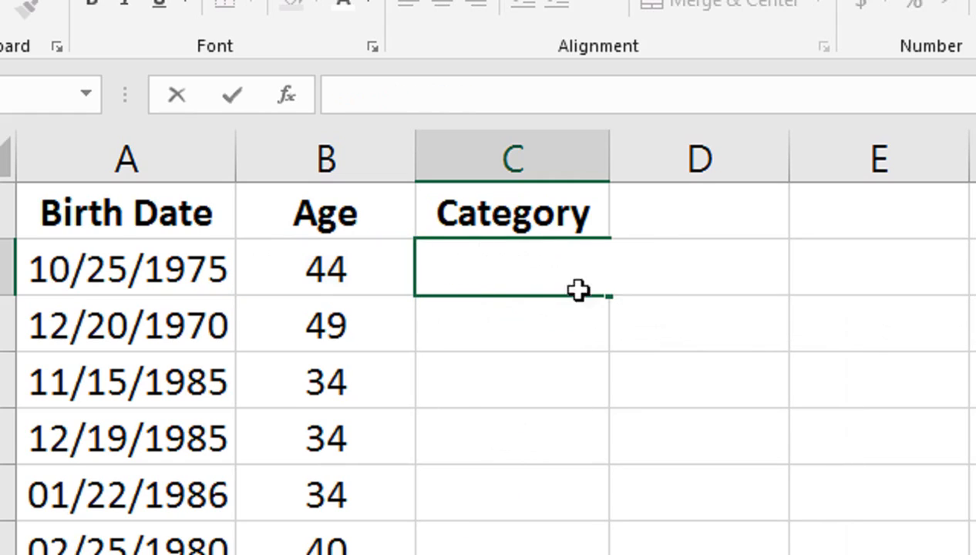
Step: On Sheet2, assign the range name Age to the lookup table in A1:B6
key(Return)
click(563, 259)
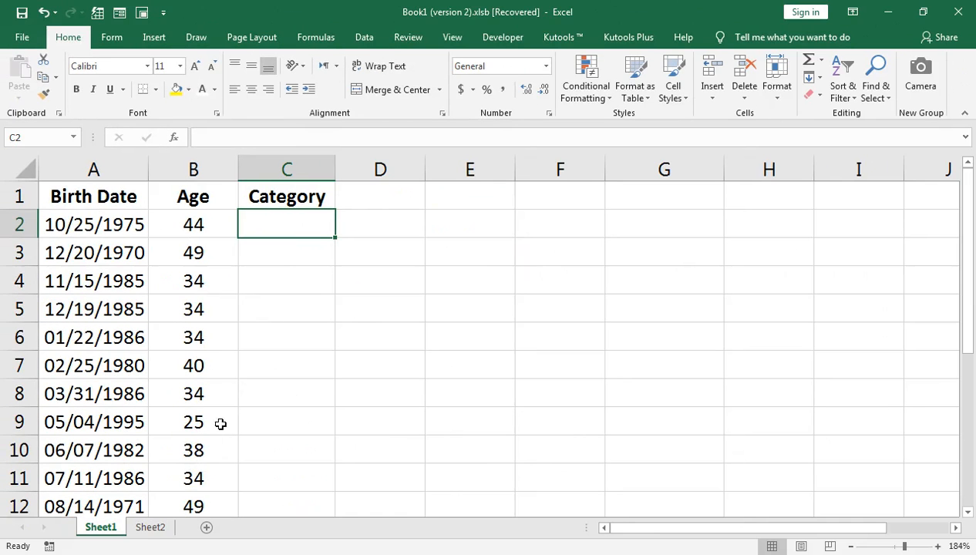
click(151, 530)
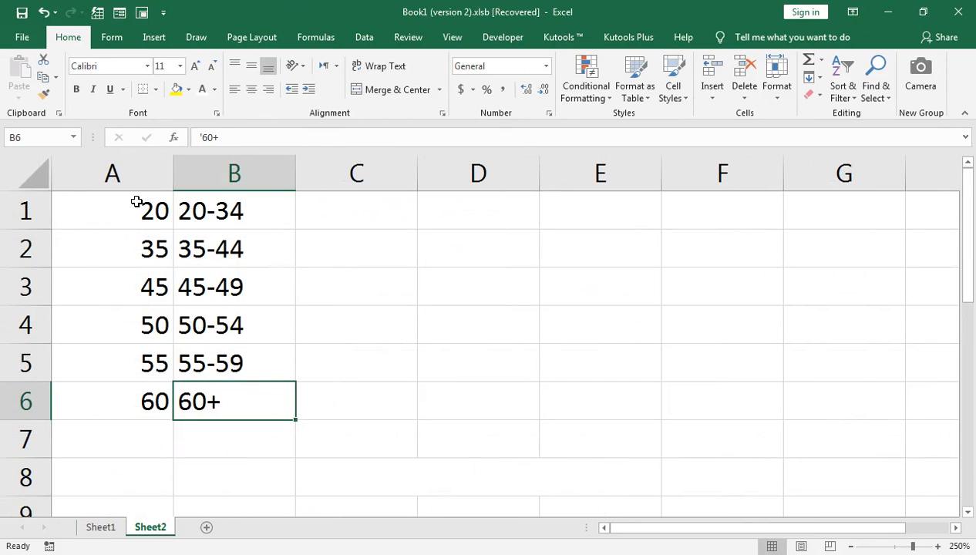
click(143, 217)
key(shift+Right)
key(shift+Down)
key(shift+Down)
key(shift+Down)
key(shift+Down)
key(shift+Down)
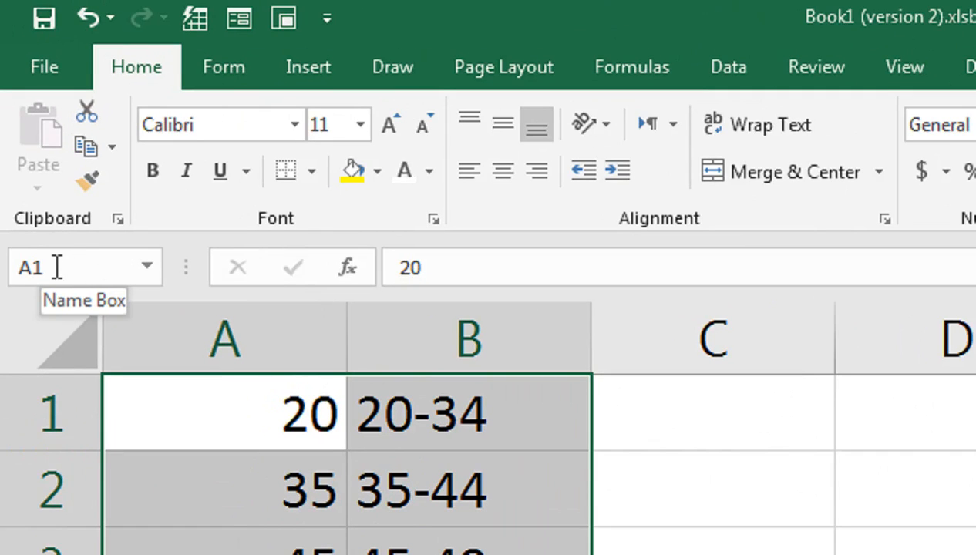
click(28, 137)
text(Age)
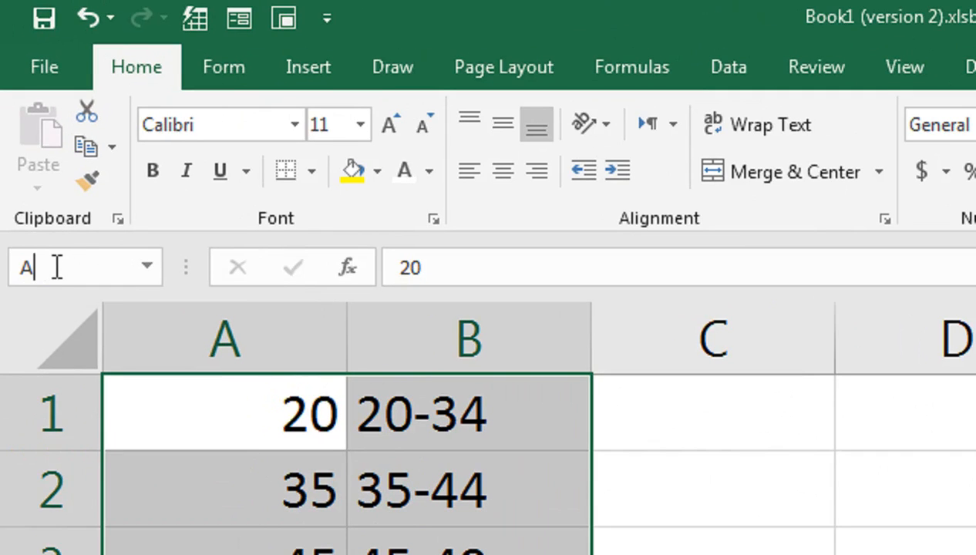
text(_Gr)
key(BackSpace)
key(BackSpace)
key(BackSpace)
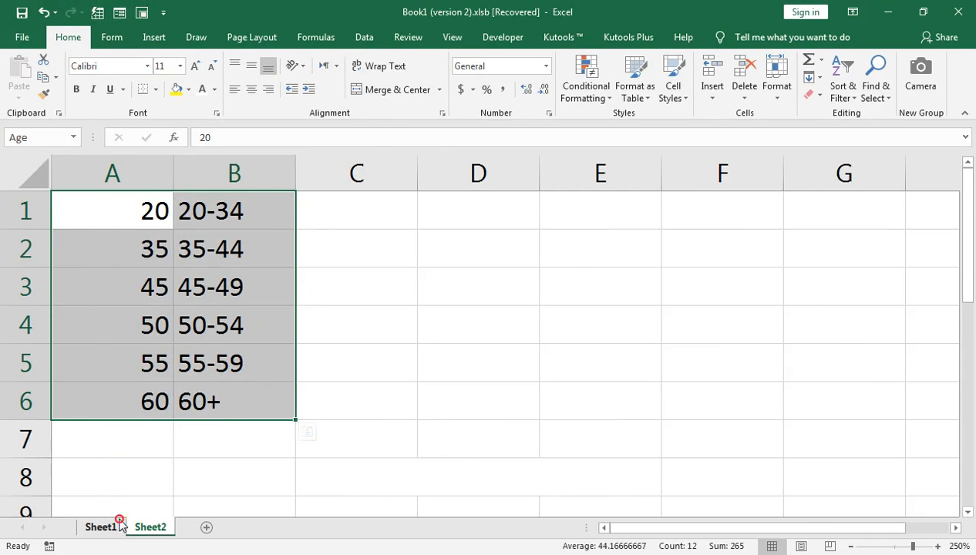
Step: On Sheet1, enter the formula =VLOOKUP(B2,Age,2,TRUE) in cell C2 to find the age category
click(119, 522)
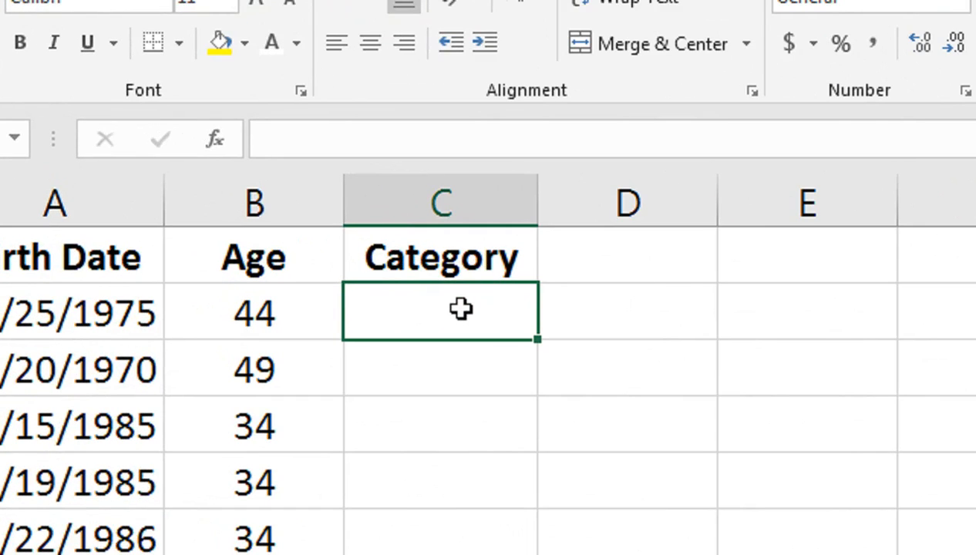
text(=vlo)
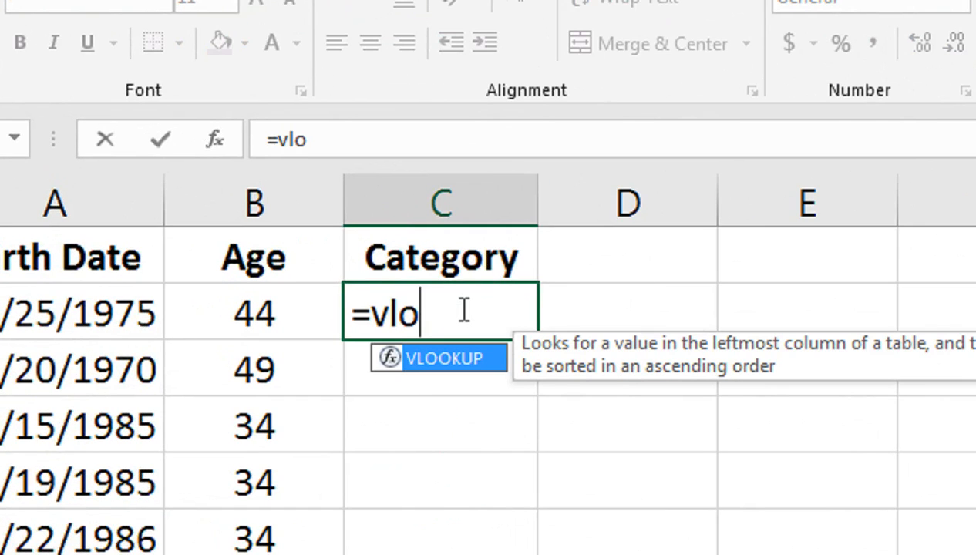
key(Tab)
key(Left)
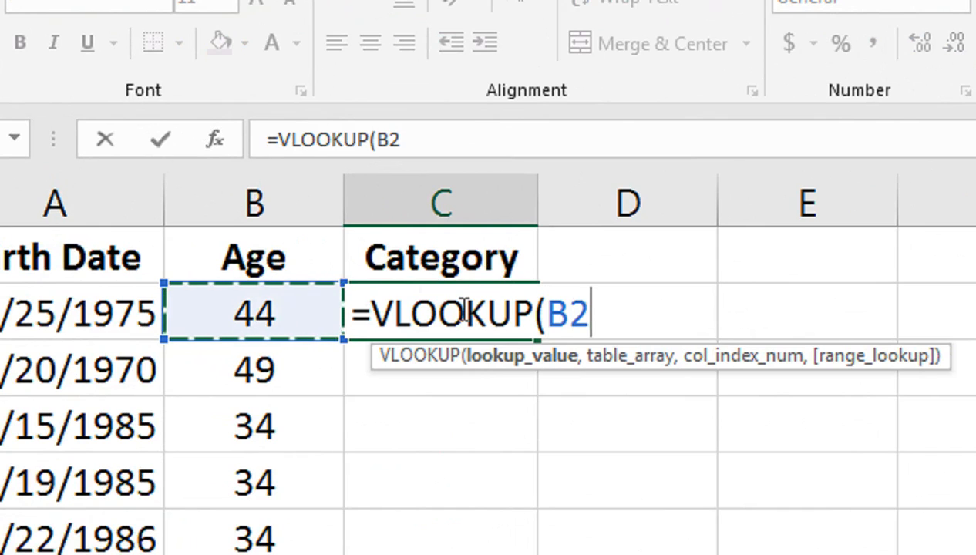
text(,a)
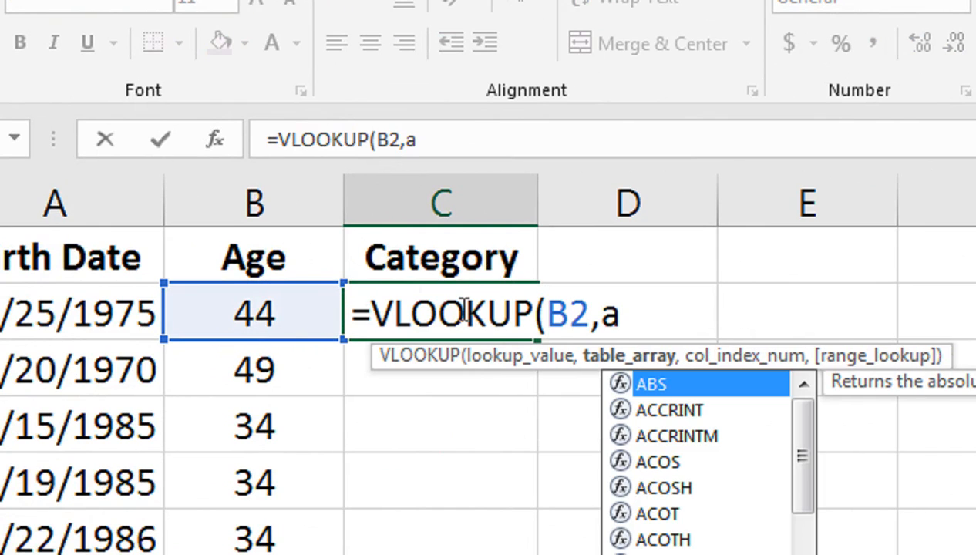
text(ge)
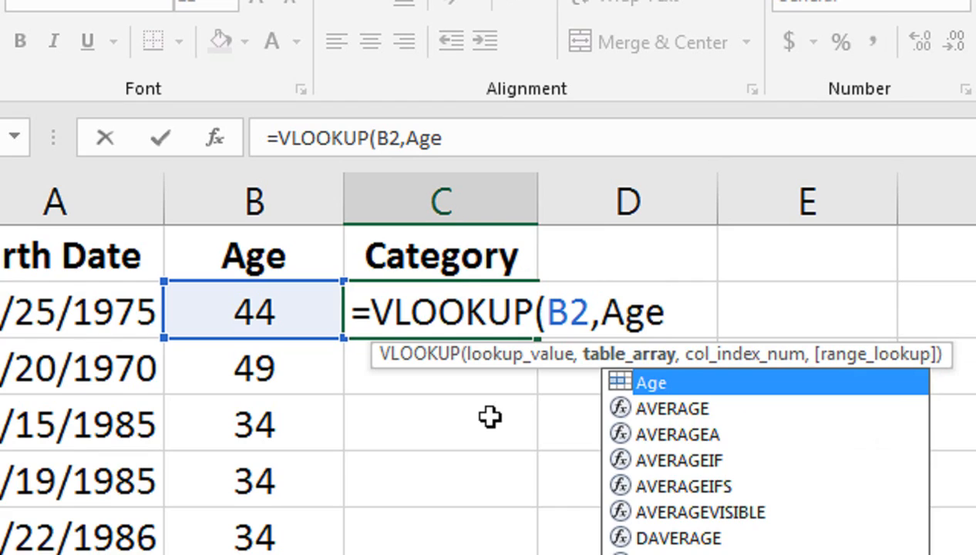
text(,)
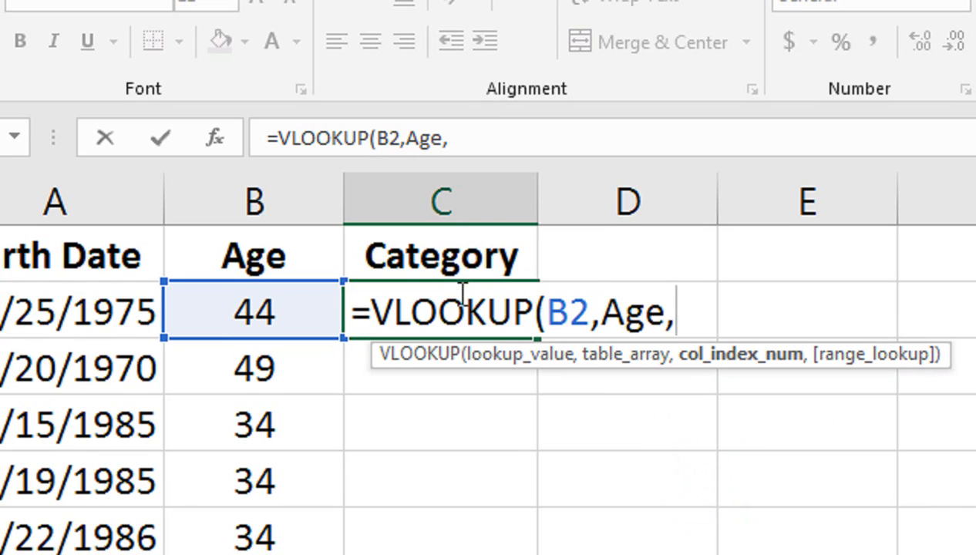
text(2,)
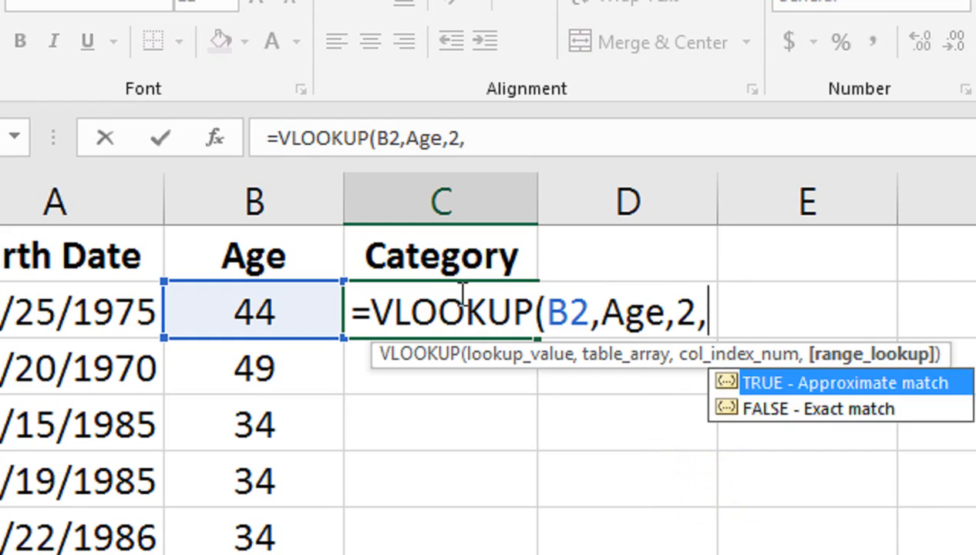
key(Down)
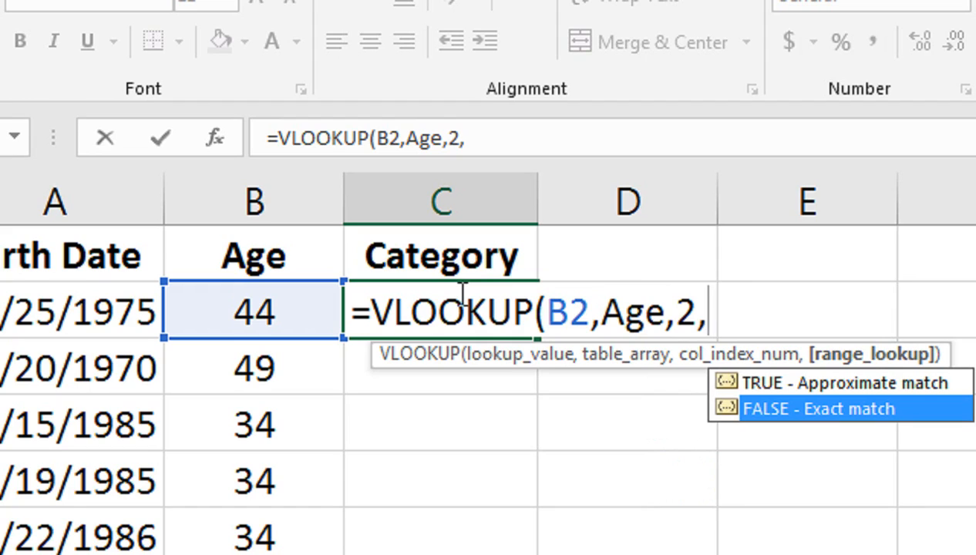
key(Up)
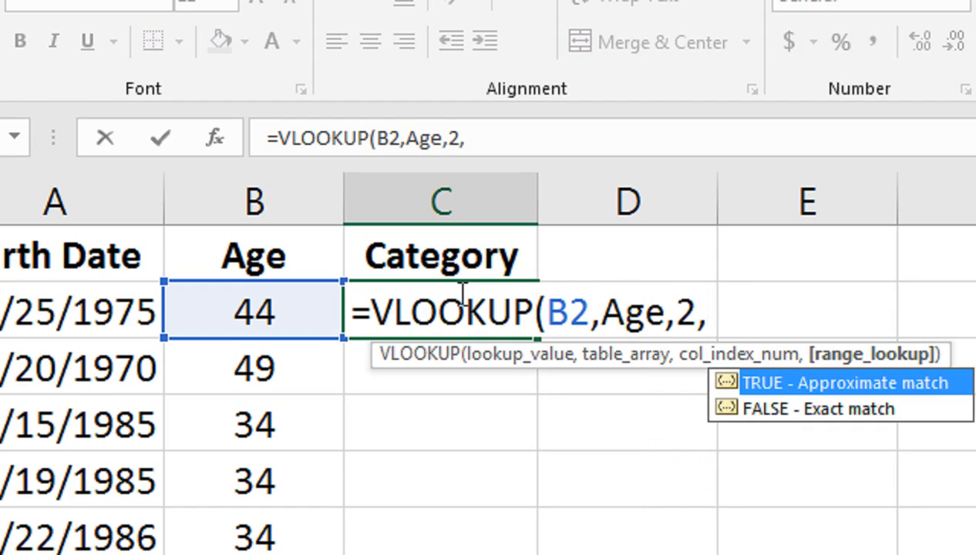
key(Tab)
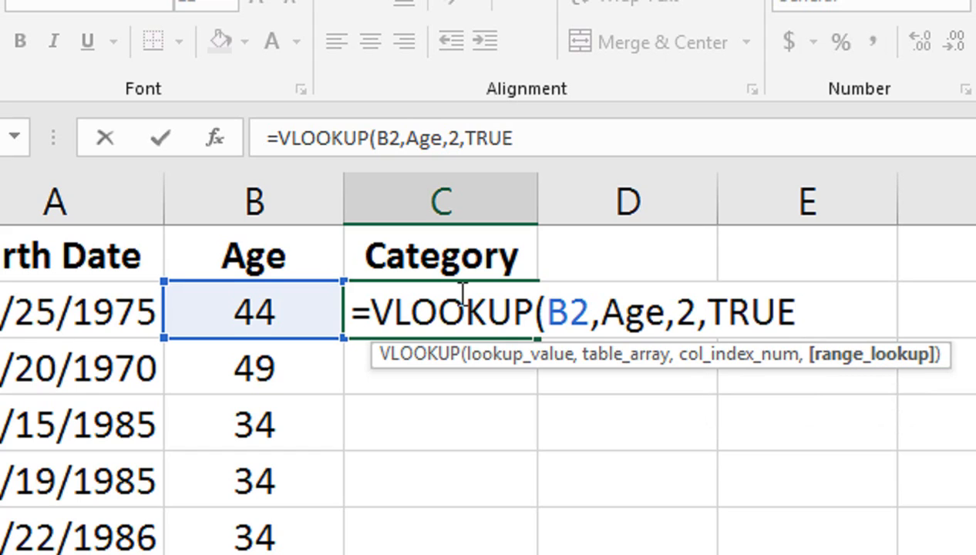
text())
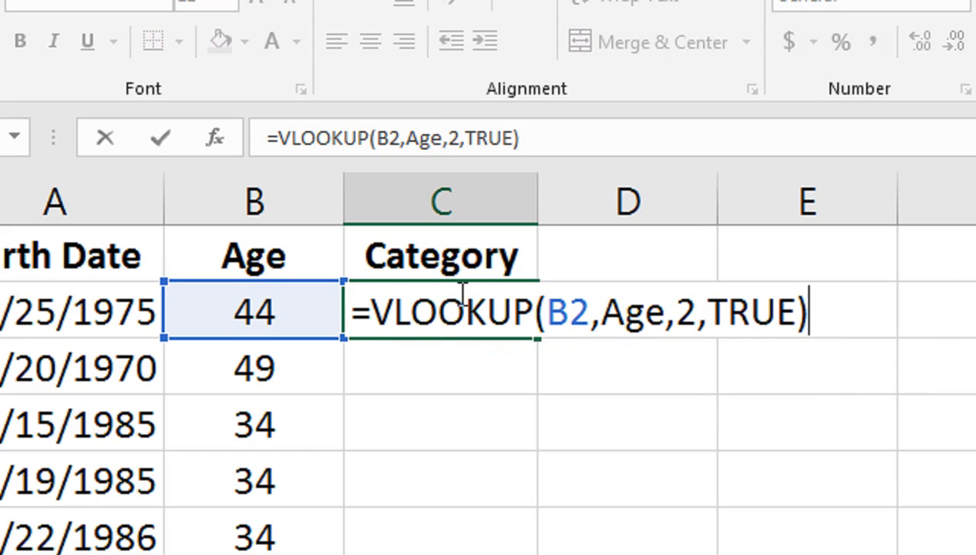
key(Return)
Step: Review the lookup formula in C2 and fill it down the Category column alongside all ages
click(459, 293)
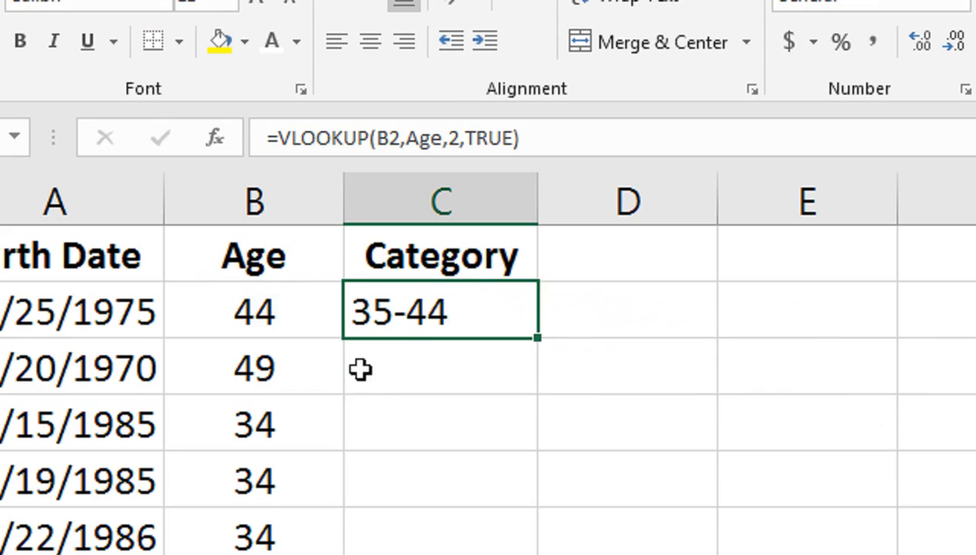
double_click(383, 312)
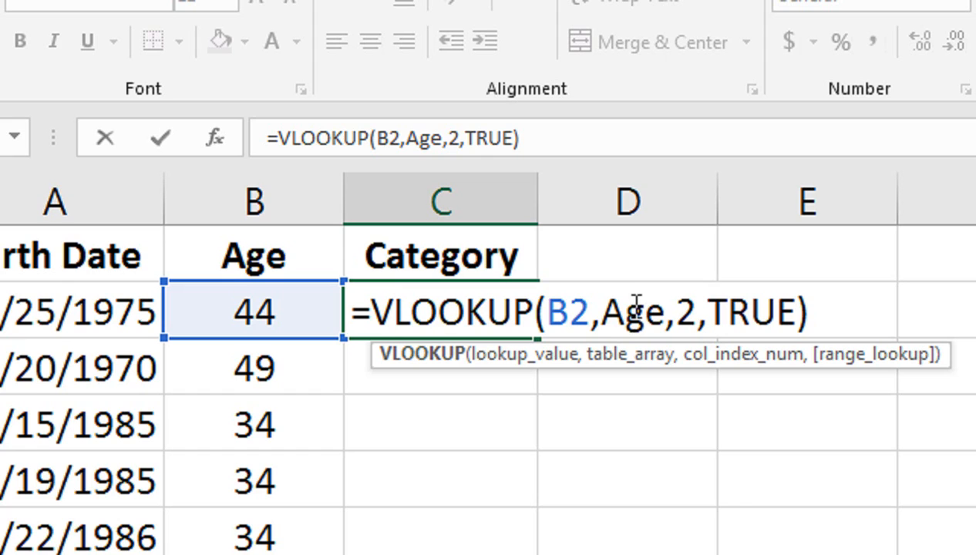
key(Return)
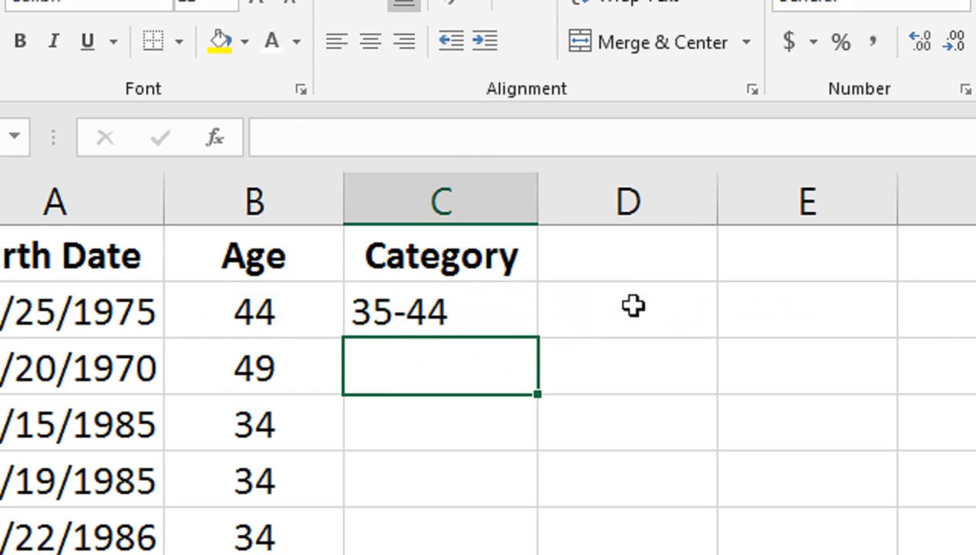
click(522, 309)
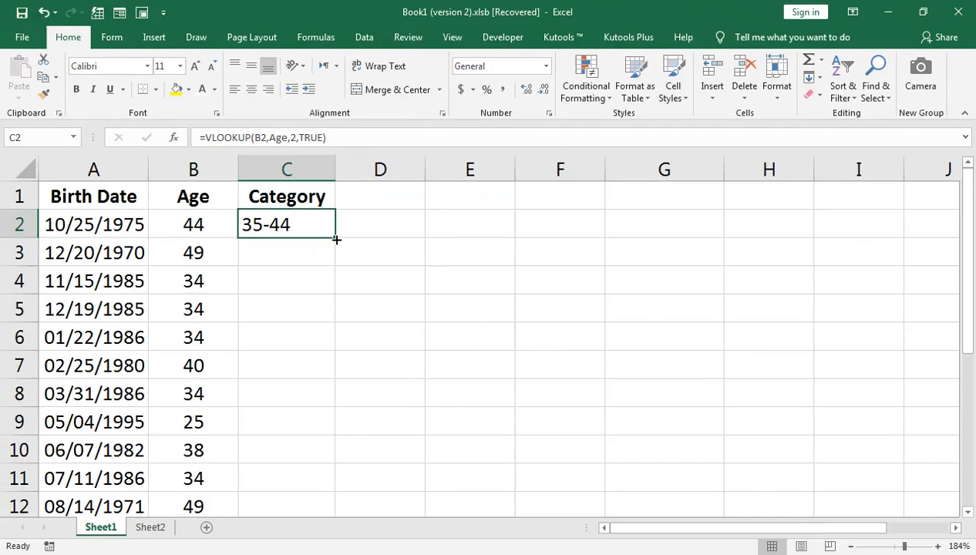
double_click(539, 340)
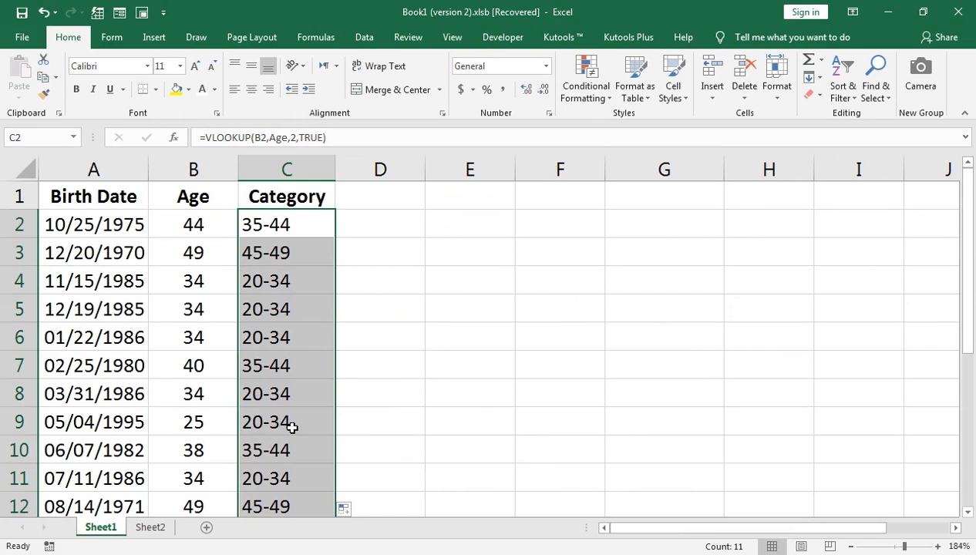
scroll(225, 462, down, 1)
scroll(224, 458, up, 1)
Step: Change the year of the birth date in A2 to 1960
click(112, 216)
click(264, 136)
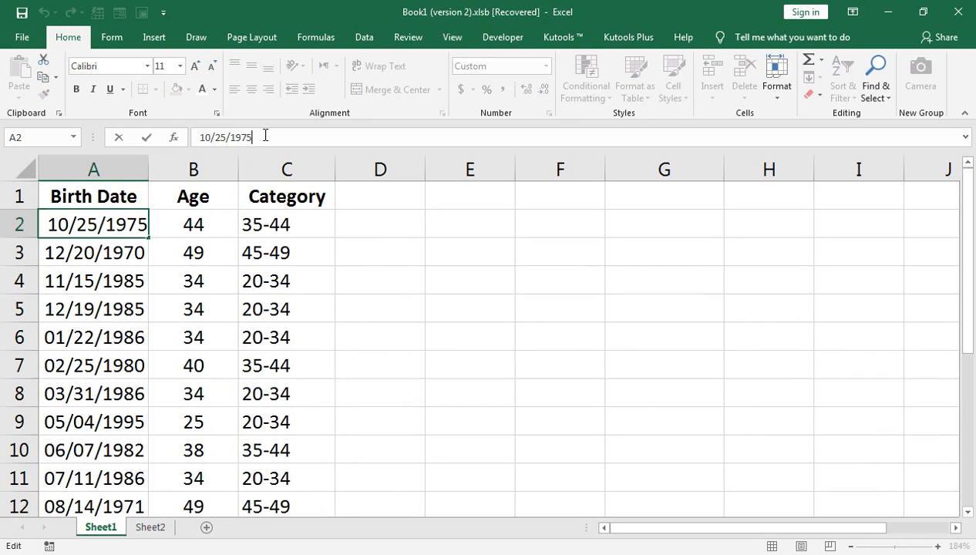
key(BackSpace)
key(BackSpace)
text(60)
key(Return)
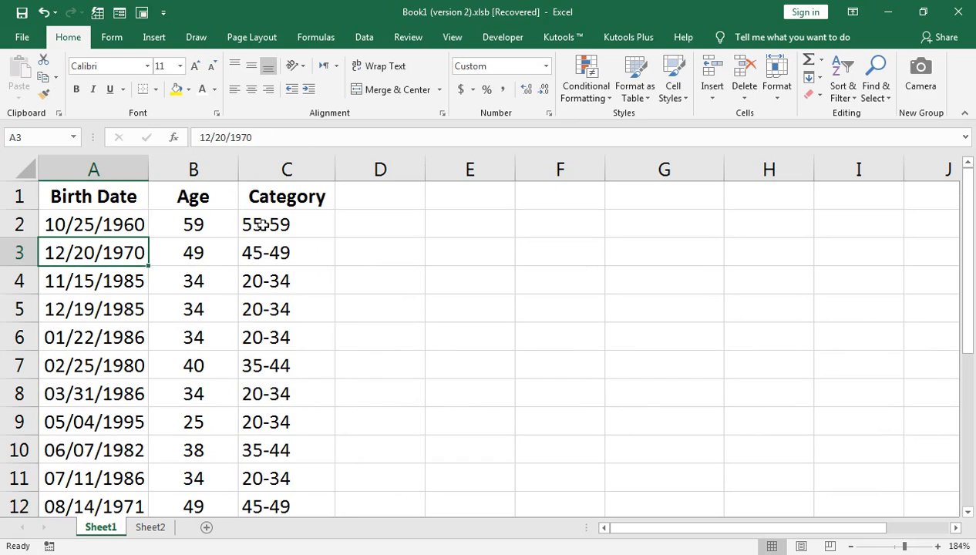
Step: Change the year of the birth date in A2 to 1950 and check the age and category formulas in row 2
click(121, 216)
click(258, 135)
key(BackSpace)
key(BackSpace)
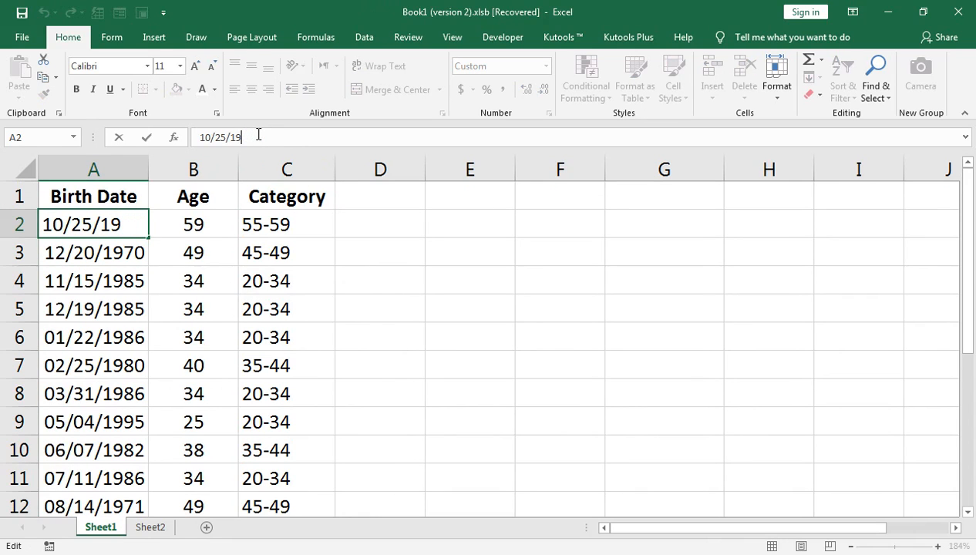
text(50)
key(Return)
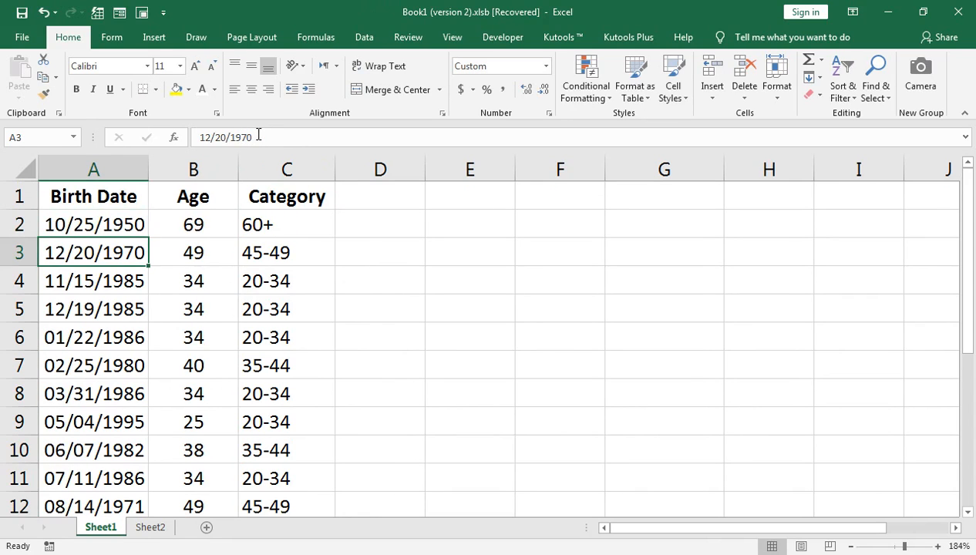
click(285, 244)
click(264, 220)
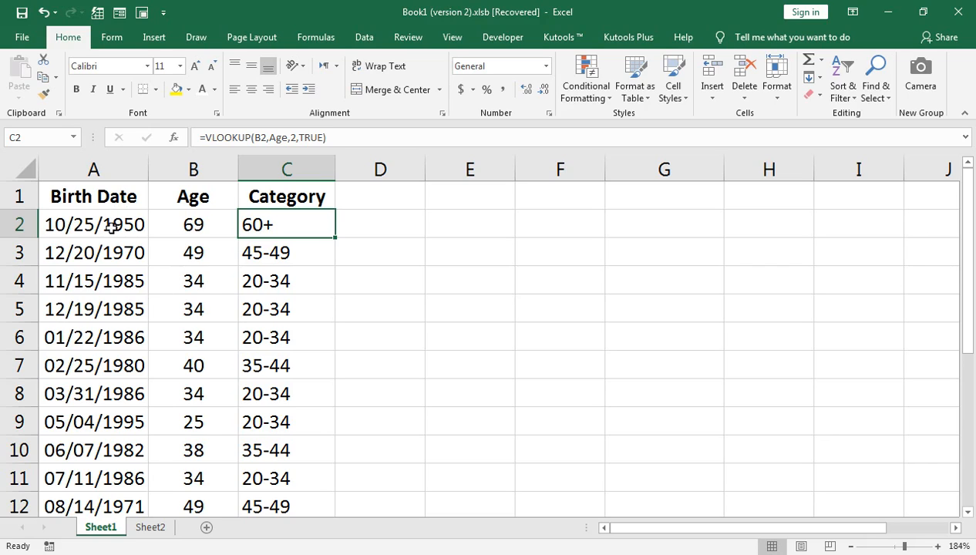
click(183, 221)
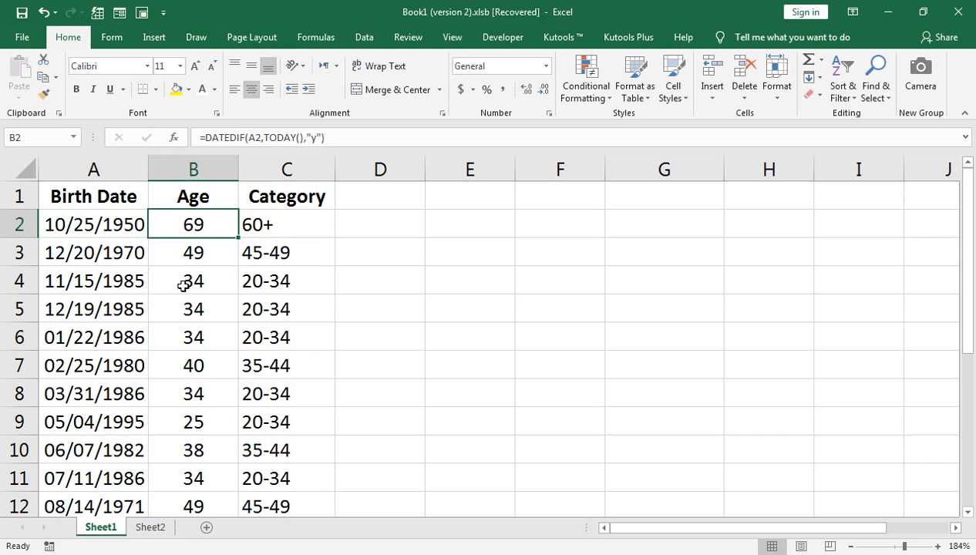
click(255, 221)
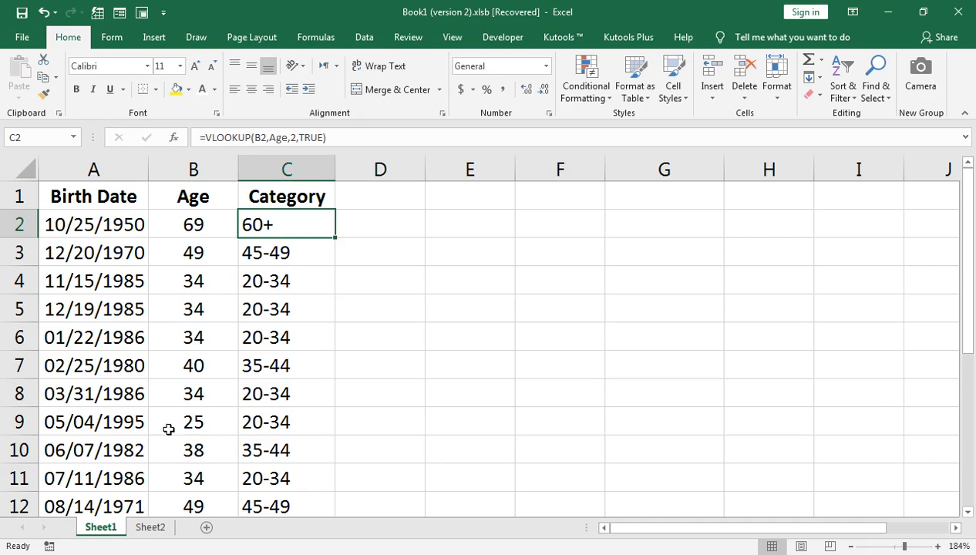
Step: On Sheet2, set the lower age limit in A2 to 30 and return to Sheet1 to check the categories
click(147, 526)
click(137, 248)
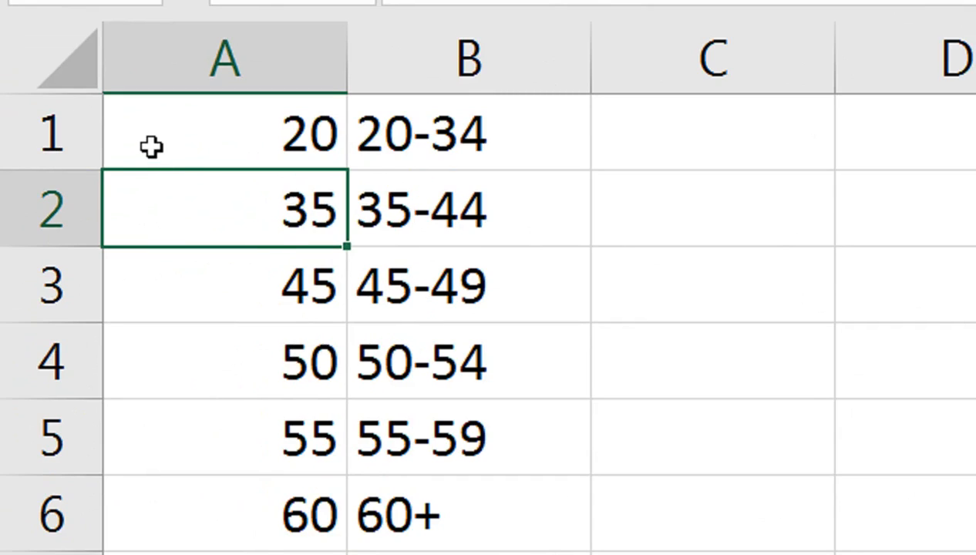
text(30)
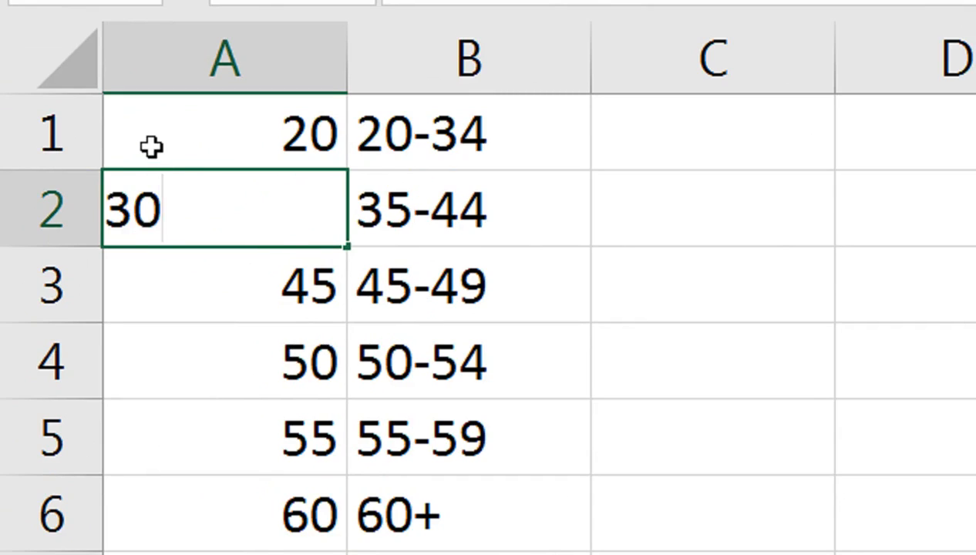
key(Return)
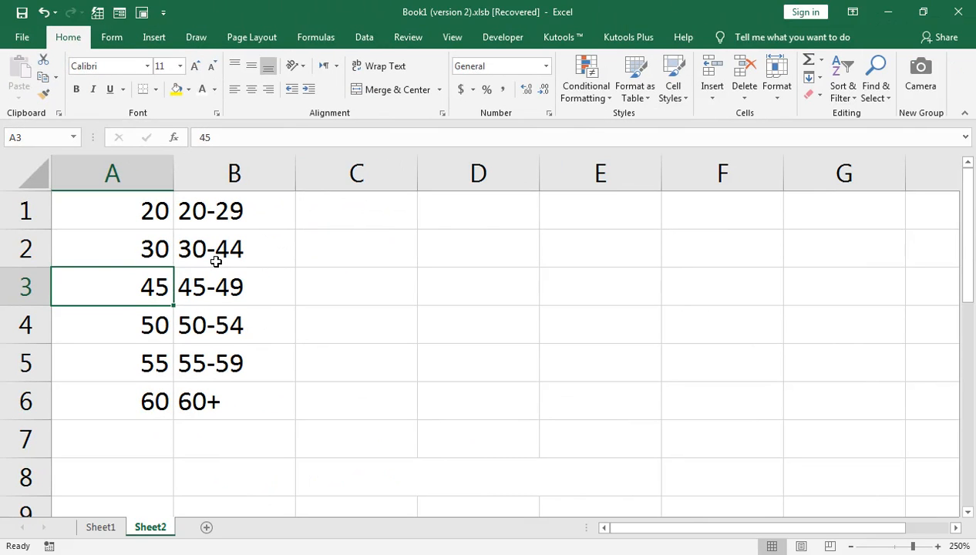
click(102, 527)
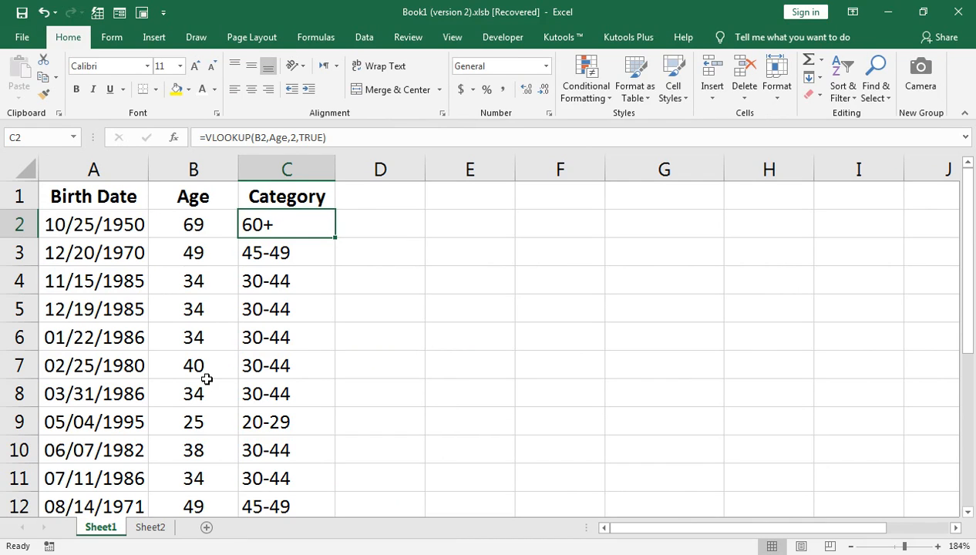
Step: Switch to the Chrome window with the YouTube channel and browse its uploaded videos
mouse_move(214, 544)
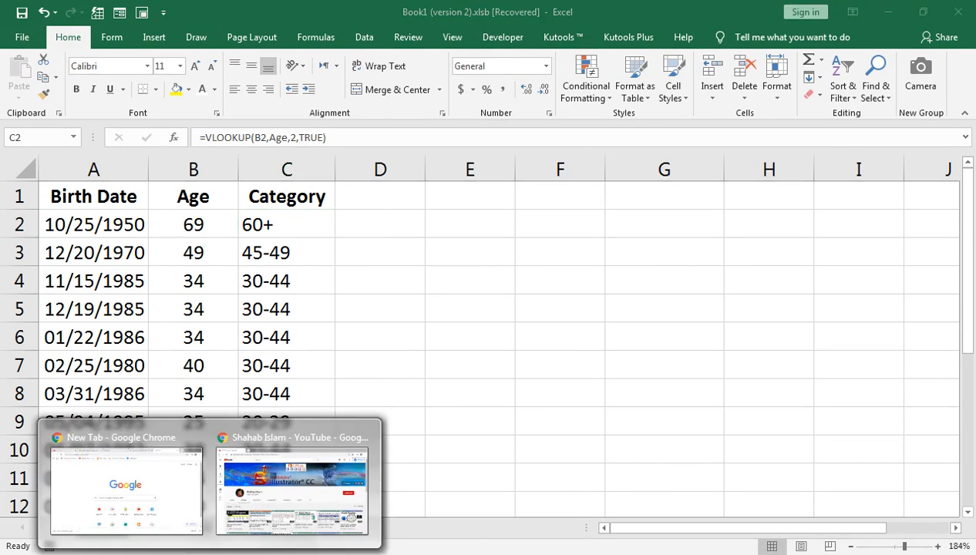
click(276, 435)
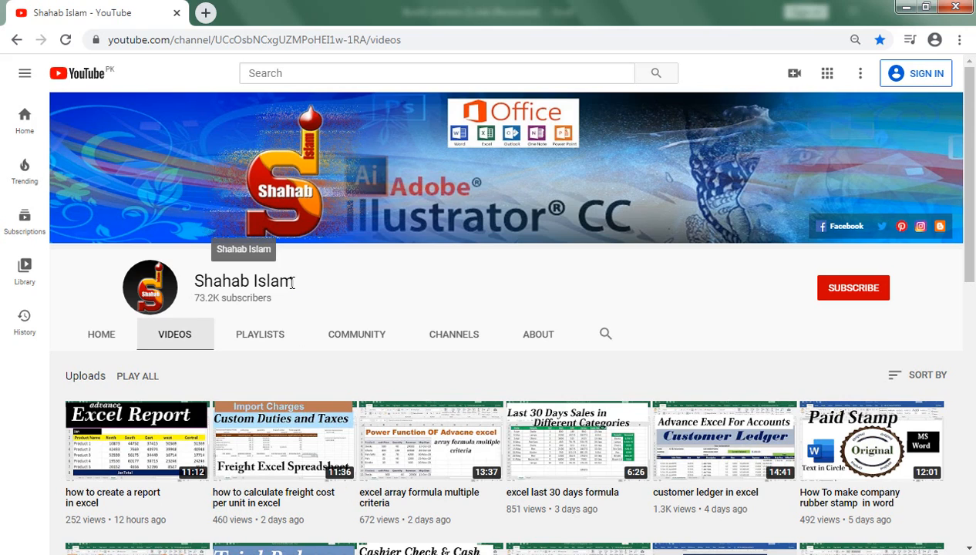
scroll(322, 326, down, 4)
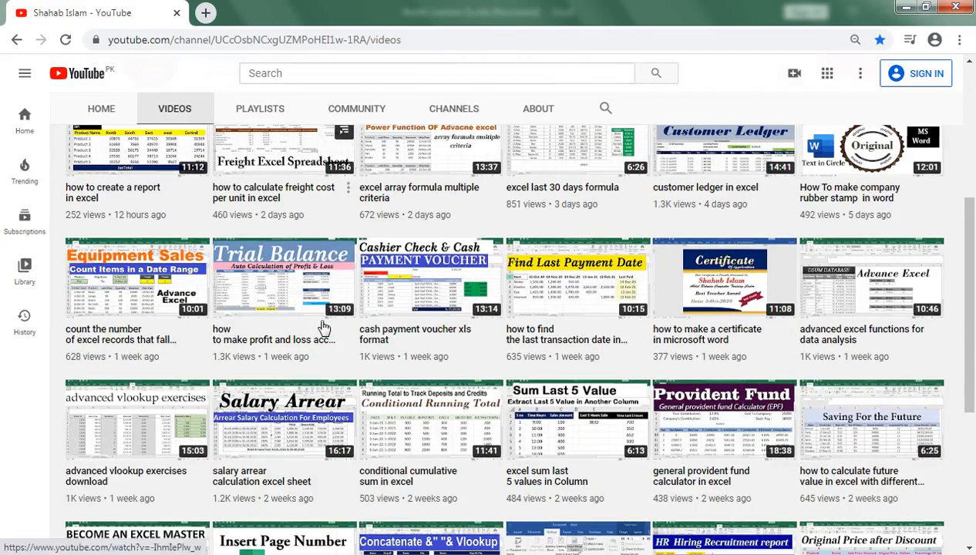
Step: Look through the rows of uploaded Excel tutorials on the channel's video list and return to the channel header
scroll(322, 330, down, 2)
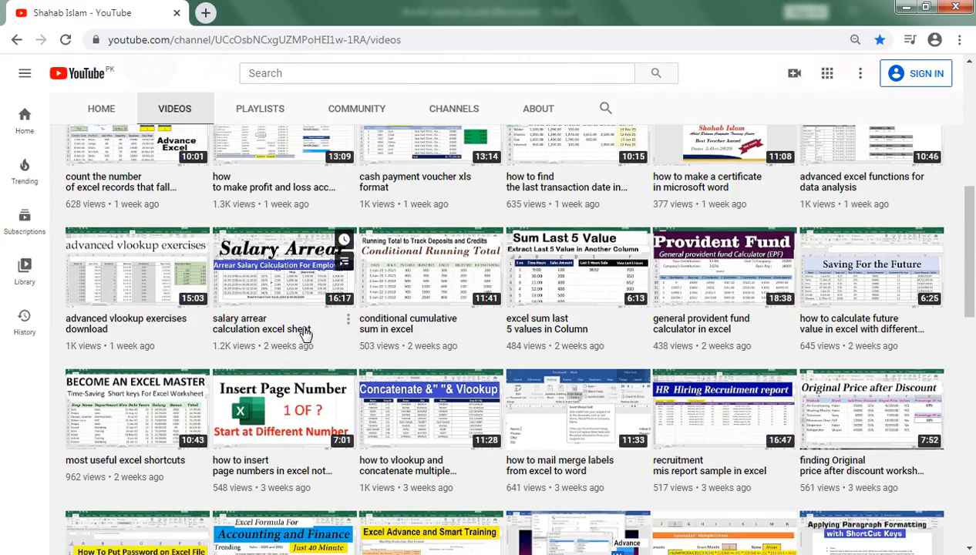
scroll(254, 254, up, 4)
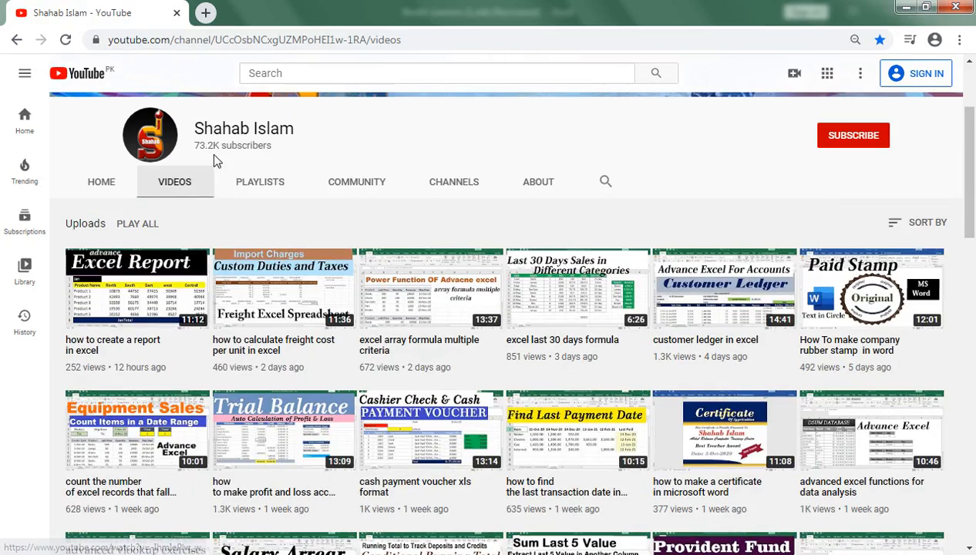
scroll(339, 278, down, 3)
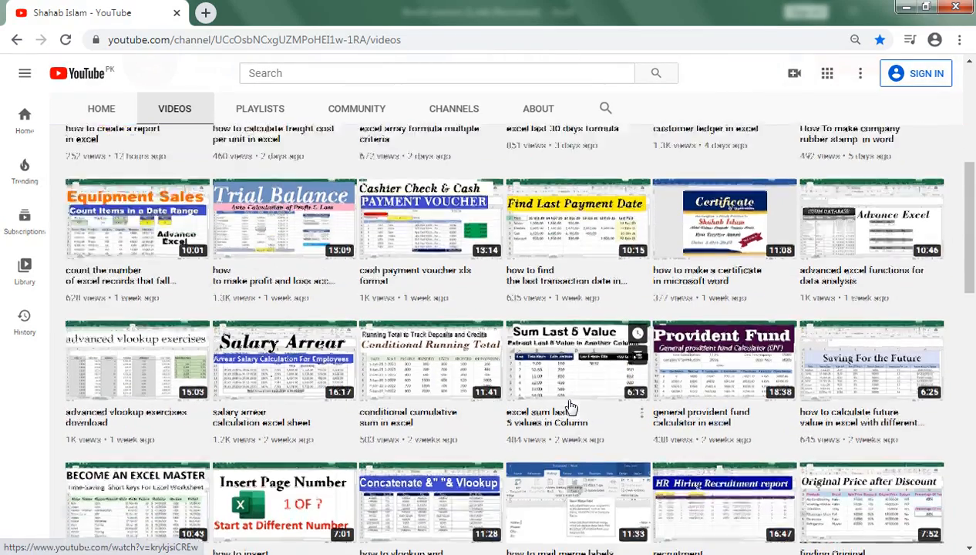
scroll(570, 407, down, 1)
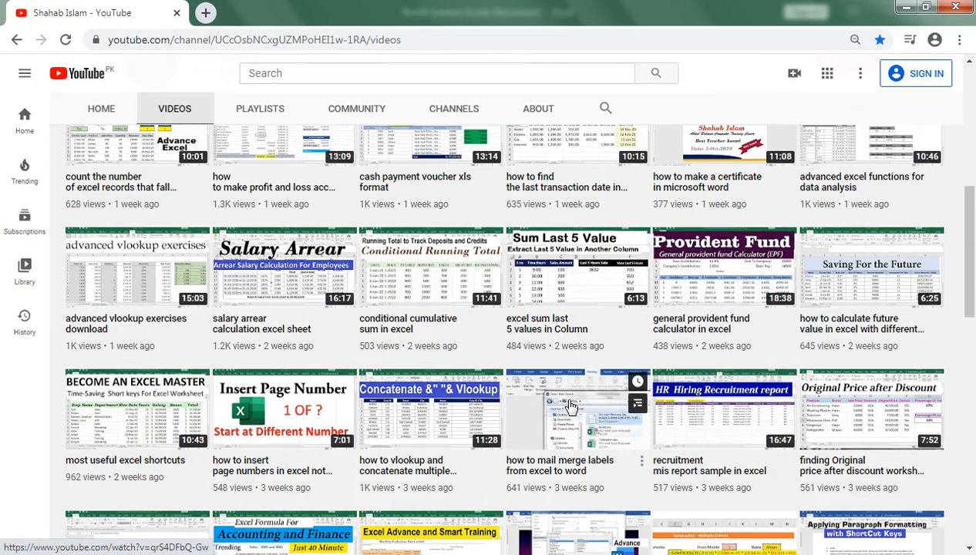
scroll(570, 406, down, 1)
scroll(570, 407, up, 3)
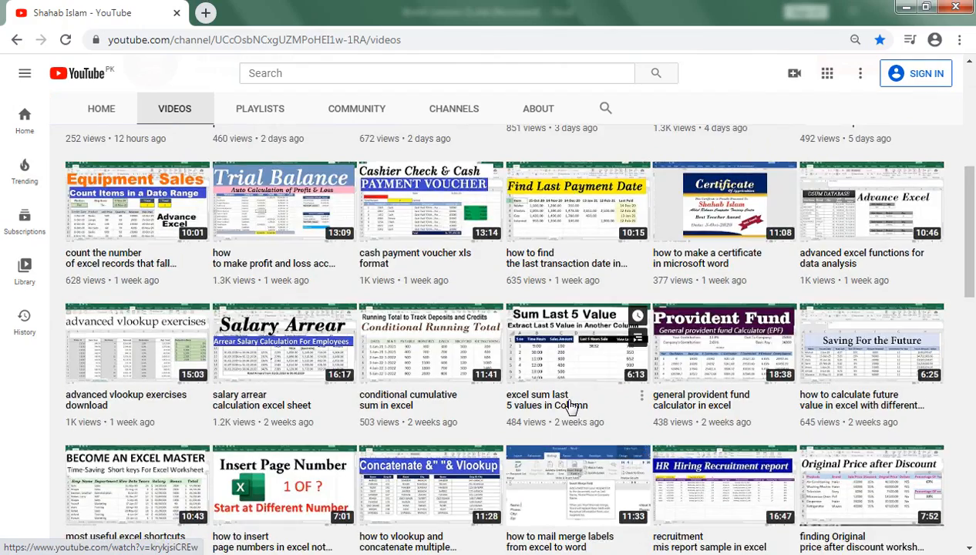
scroll(571, 406, up, 1)
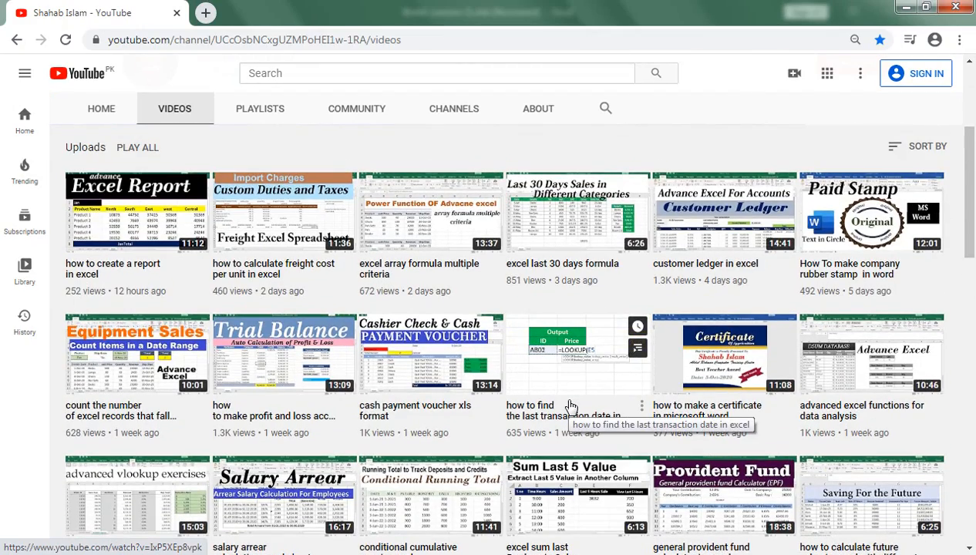
scroll(490, 359, down, 2)
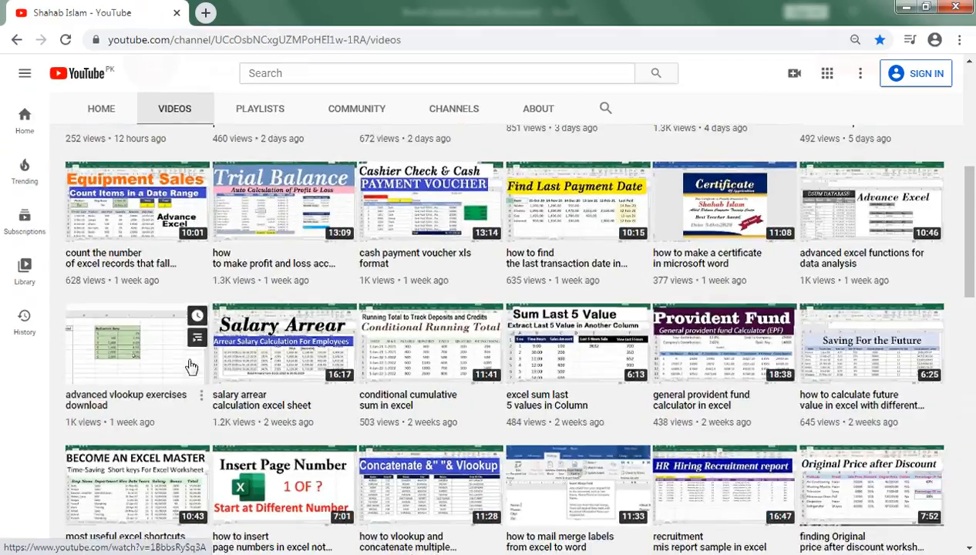
scroll(191, 367, up, 5)
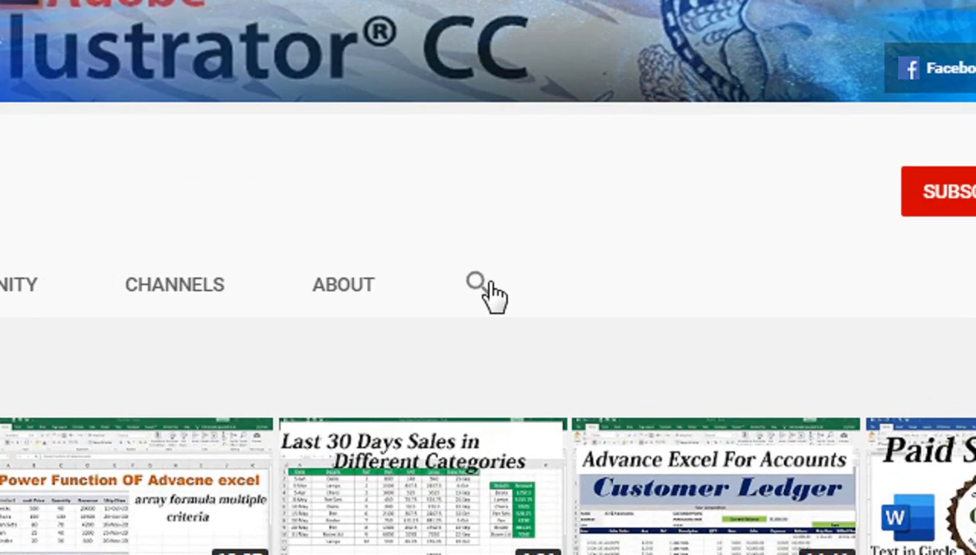
Step: Search within the YouTube channel for "datedif"
click(607, 334)
text(da)
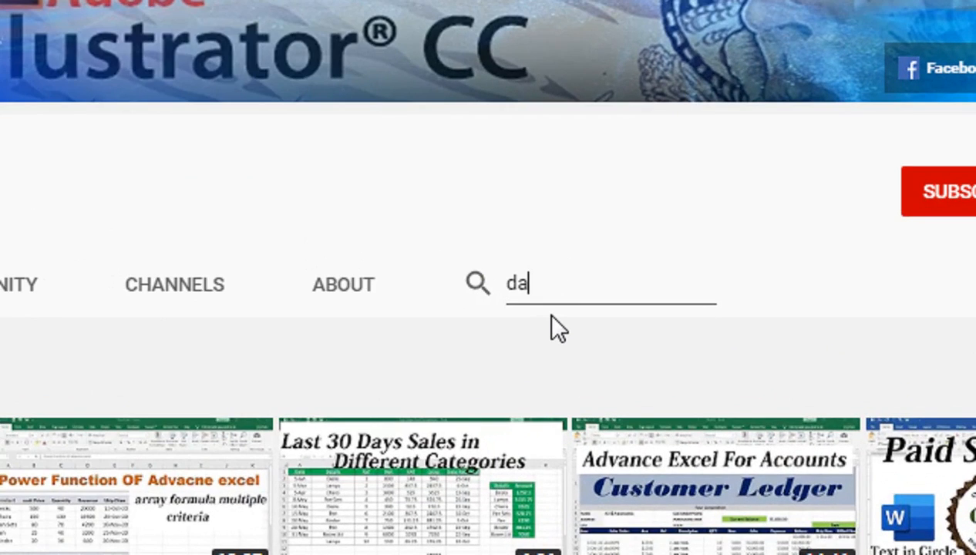
text(etdif)
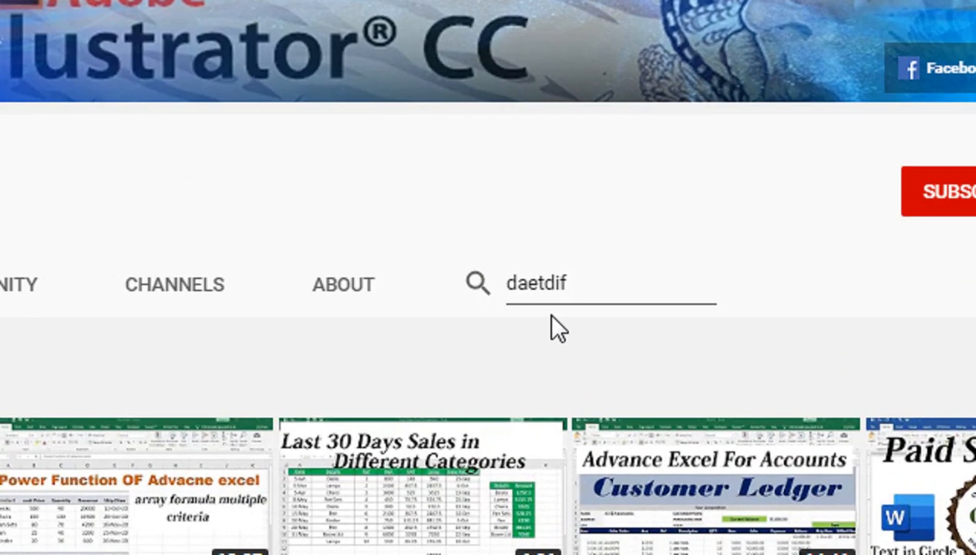
key(Left)
key(Left)
key(Left)
key(Left)
key(BackSpace)
key(Right)
text(e)
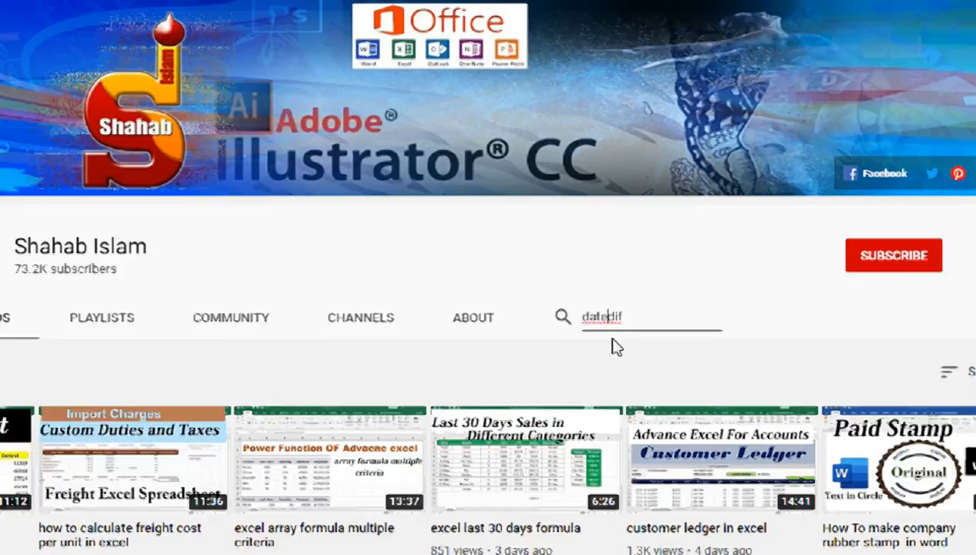
key(Return)
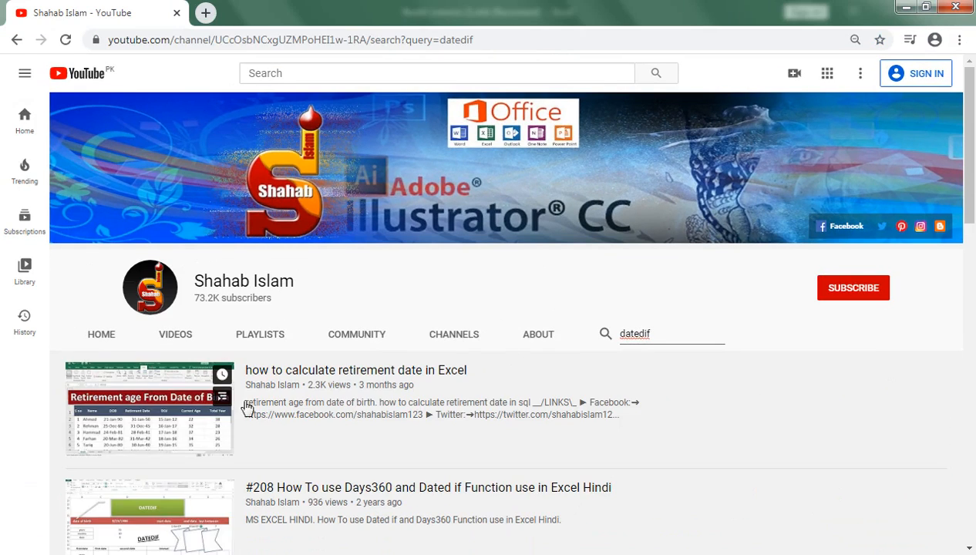
Step: Look through the datedif search results and return to the channel's list of uploaded videos
scroll(462, 270, down, 4)
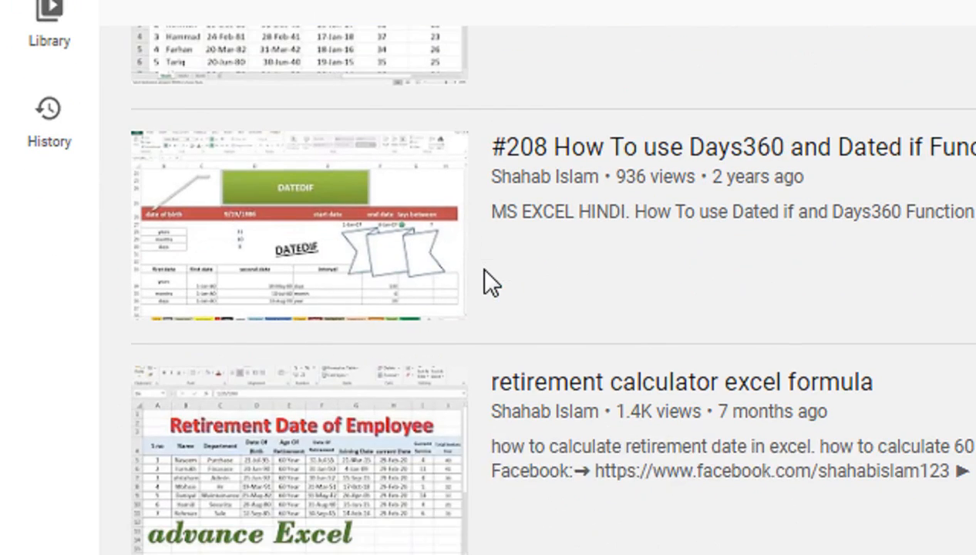
scroll(487, 275, down, 2)
scroll(493, 285, down, 2)
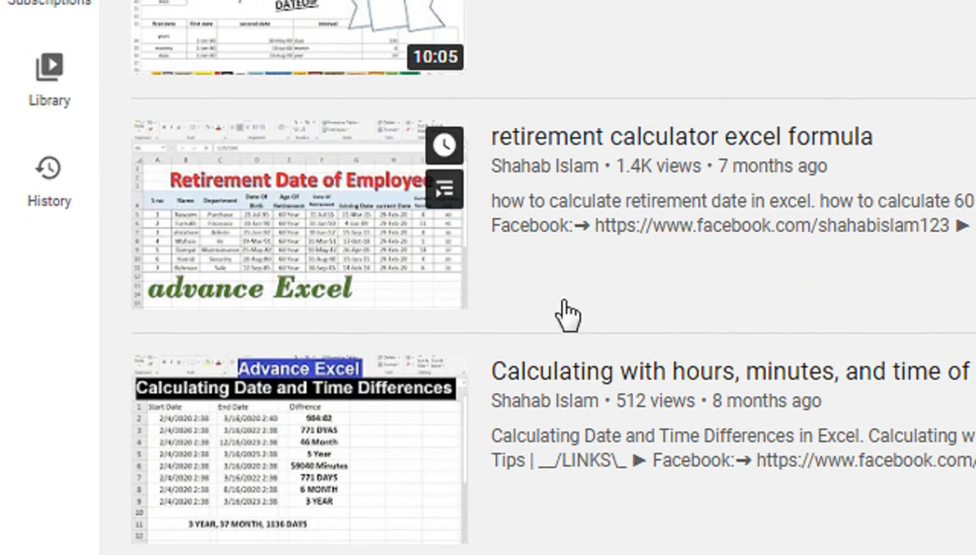
scroll(524, 423, down, 3)
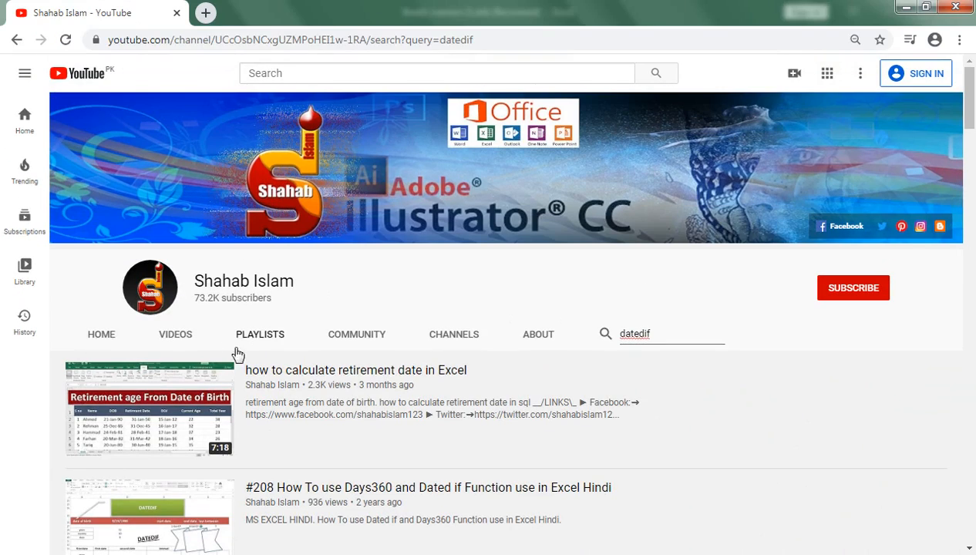
click(177, 335)
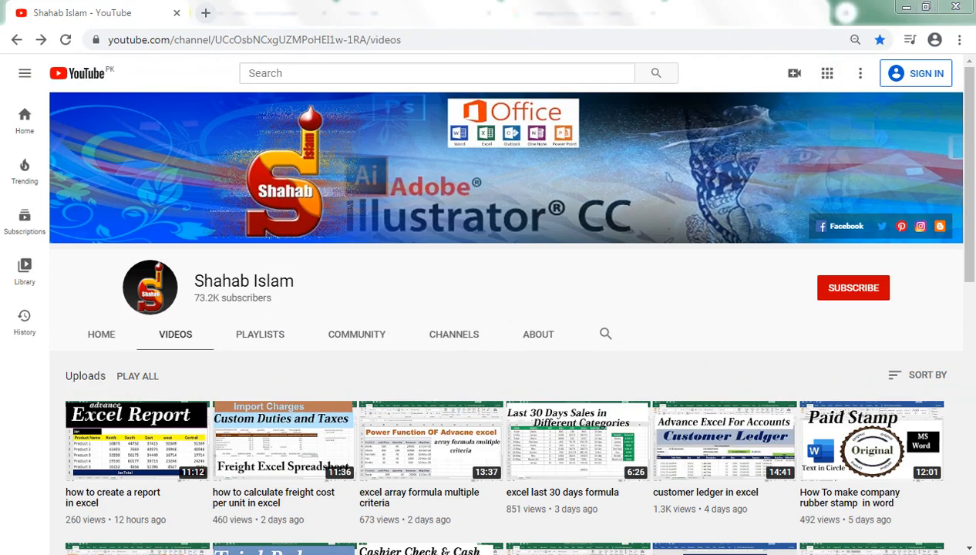
Step: Switch back to the Excel workbook and enter the heading LOOKUP in cell D1 of Sheet1
click(288, 512)
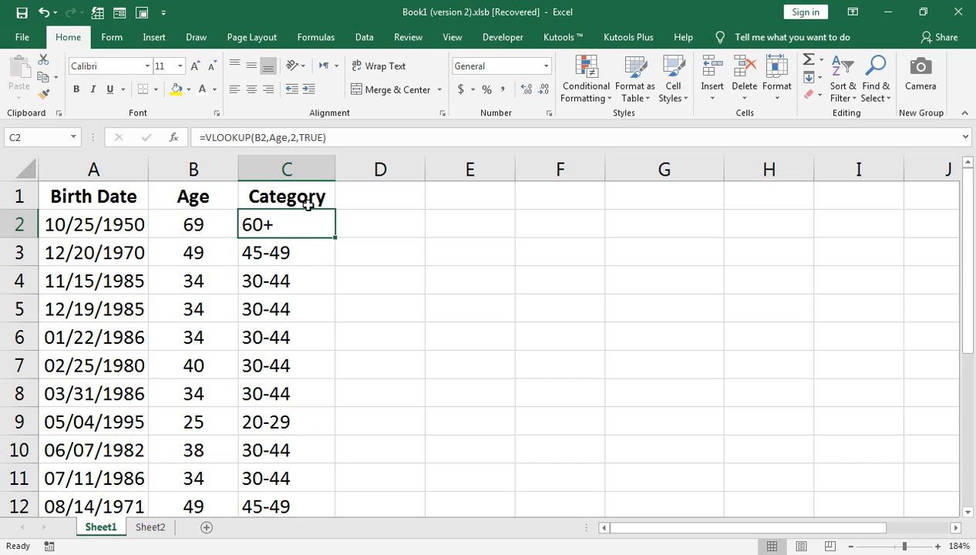
double_click(363, 202)
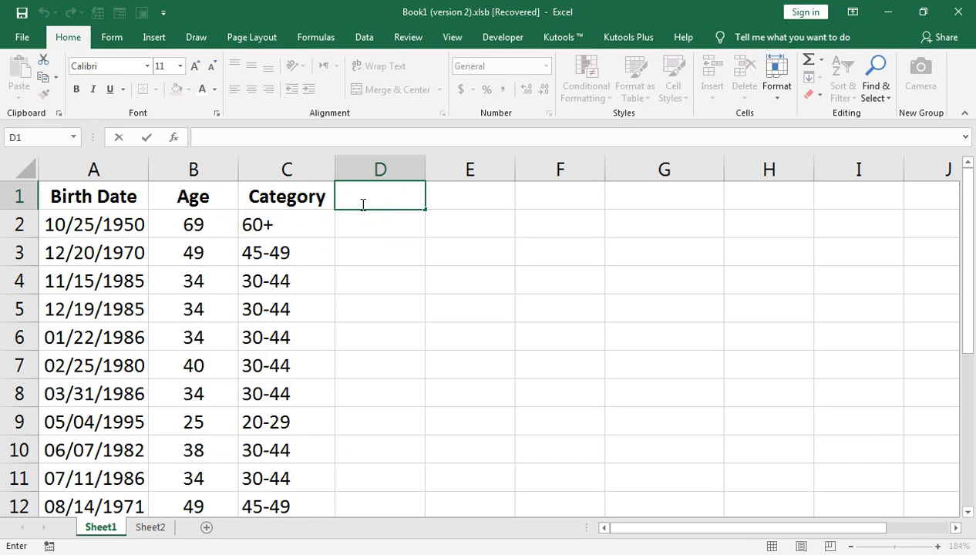
text(LOOKU)
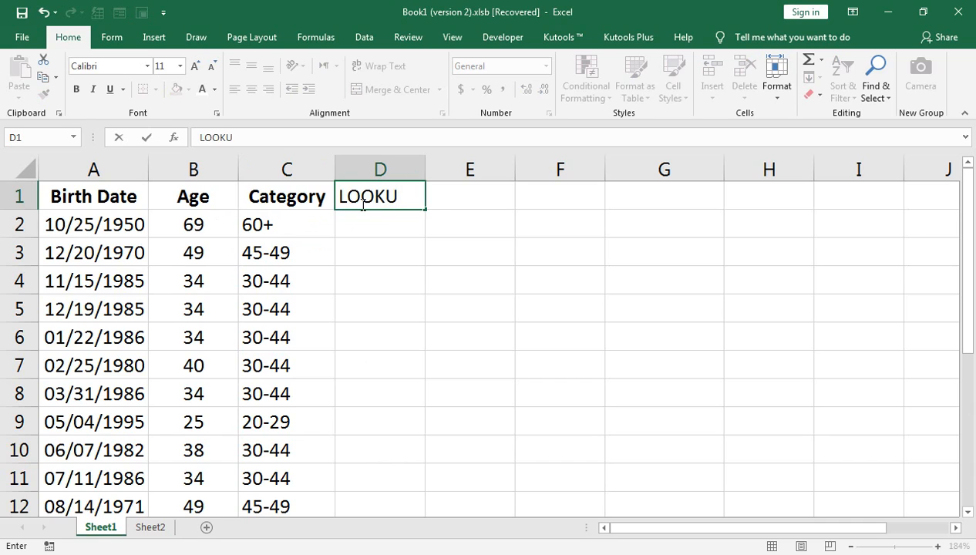
key(Return)
click(362, 202)
key(F2)
text(P)
key(Return)
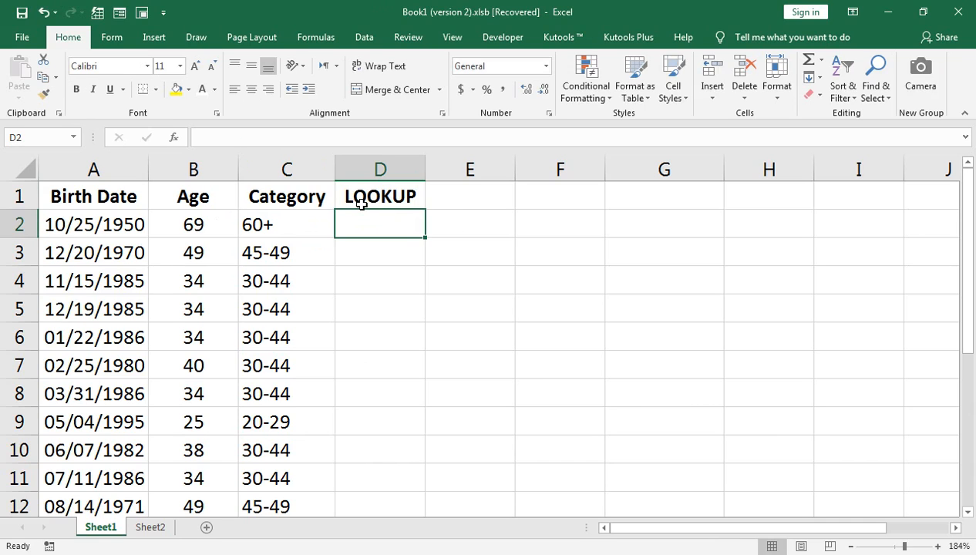
Step: Begin a LOOKUP formula in D2 with the age in B2 as the lookup value
text(=LO)
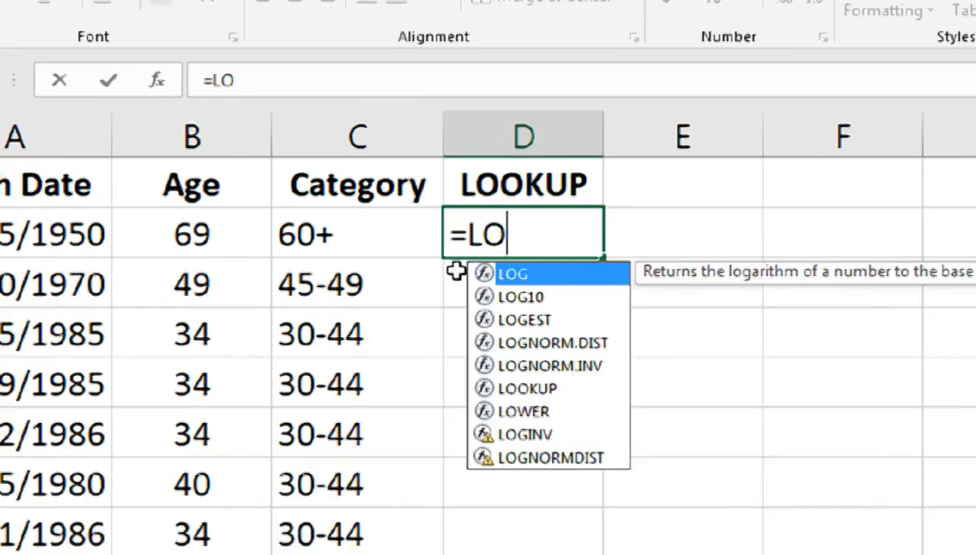
text(O)
key(Tab)
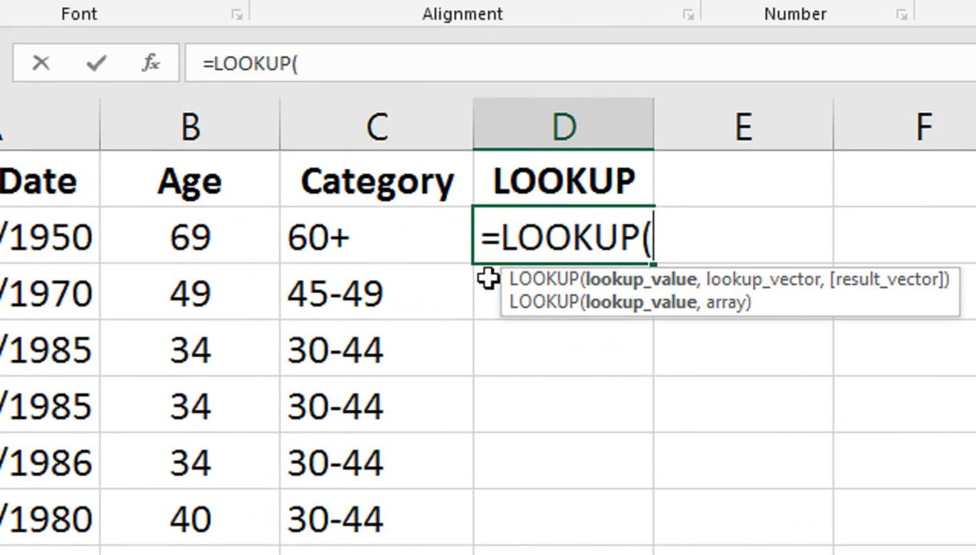
key(Left)
key(Left)
text(,)
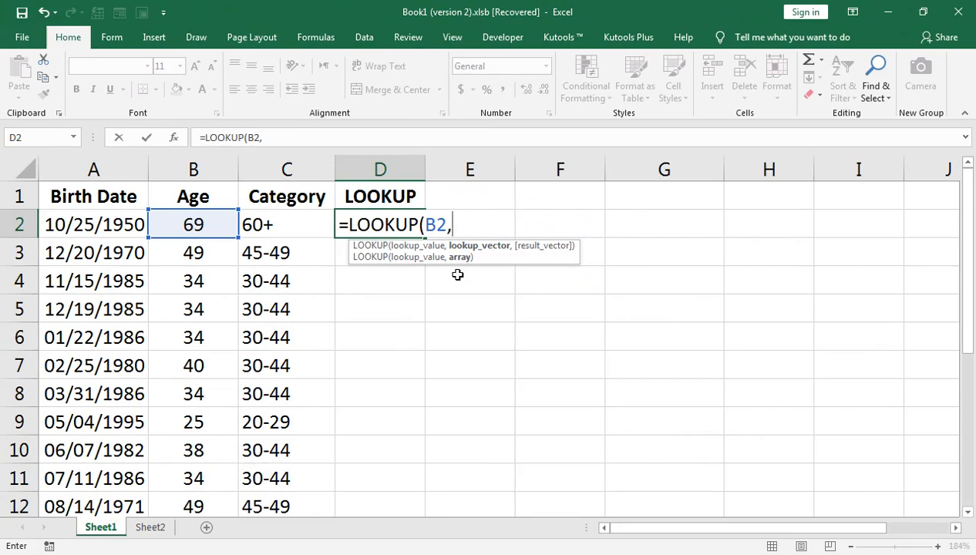
Step: Set the formula's lookup vector to the age limits on Sheet2 as the absolute range $A$1:$A$6
click(150, 527)
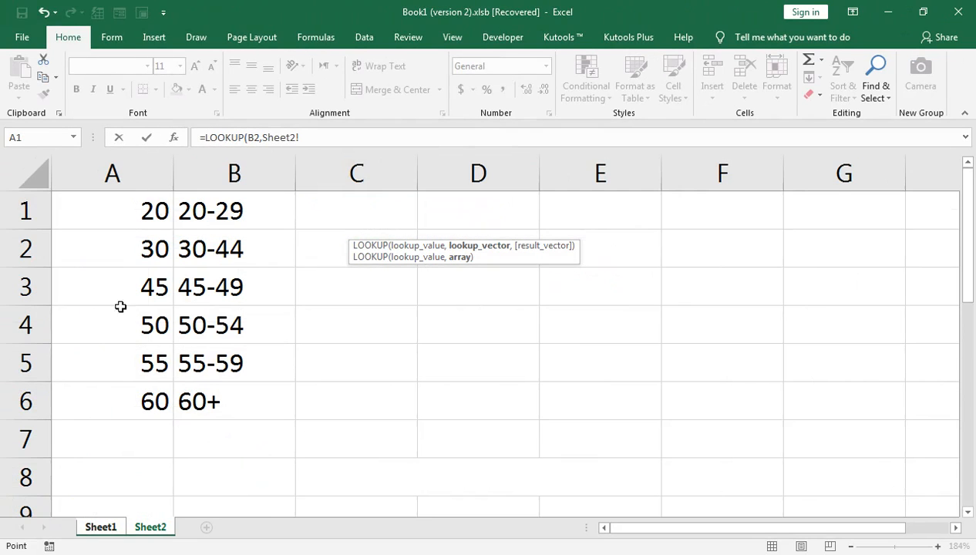
click(130, 215)
key(ctrl+shift+Down)
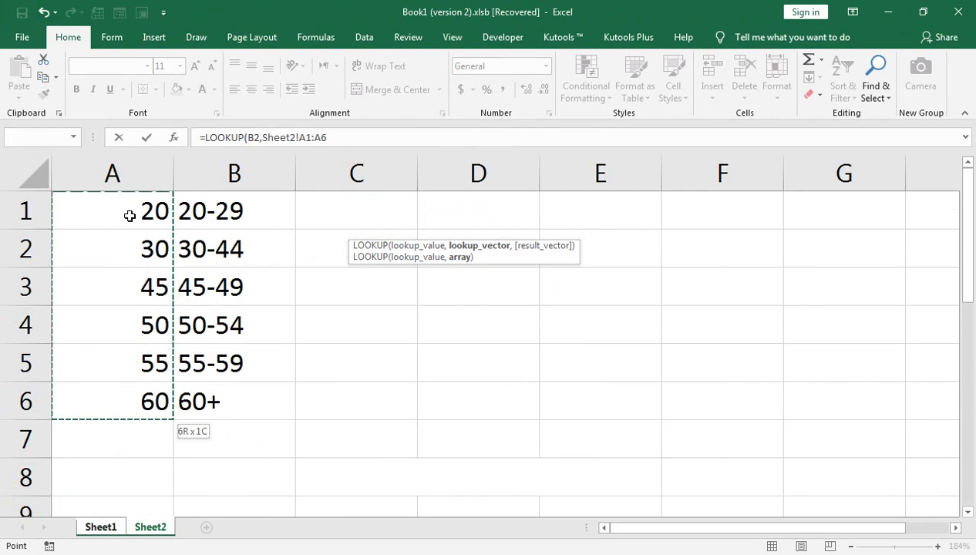
key(F4)
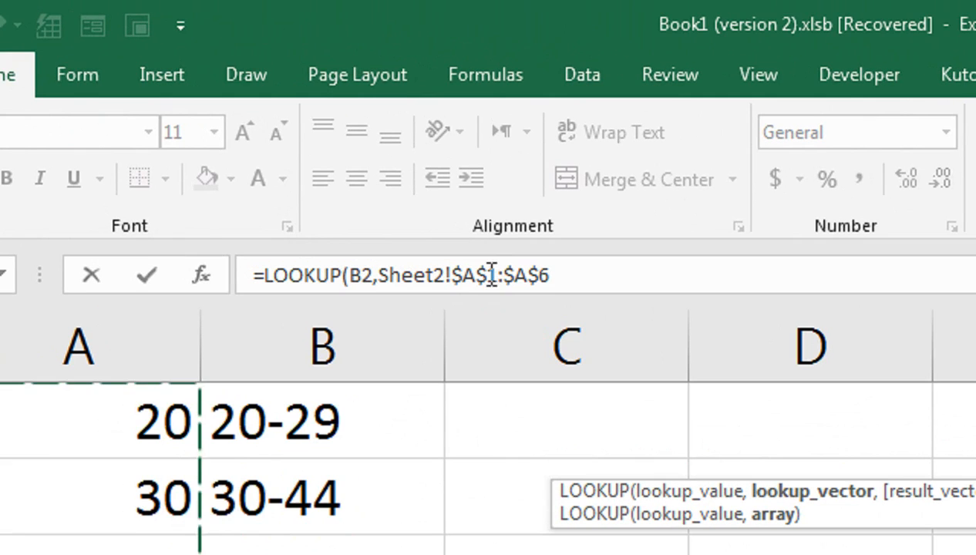
text(,)
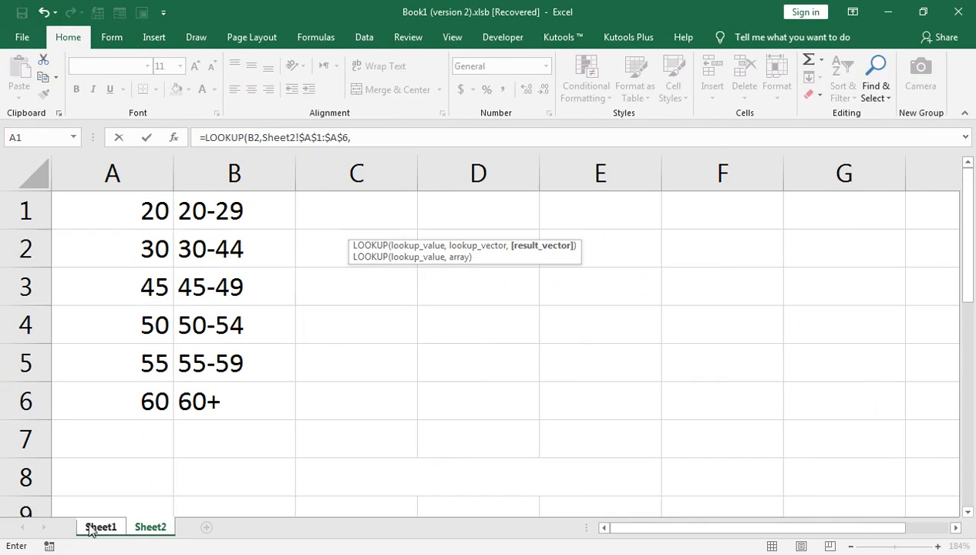
Step: Set the result vector to the absolute range Sheet2!$B$1:$B$6 and complete the LOOKUP formula
click(292, 434)
key(ctrl+shift+Down)
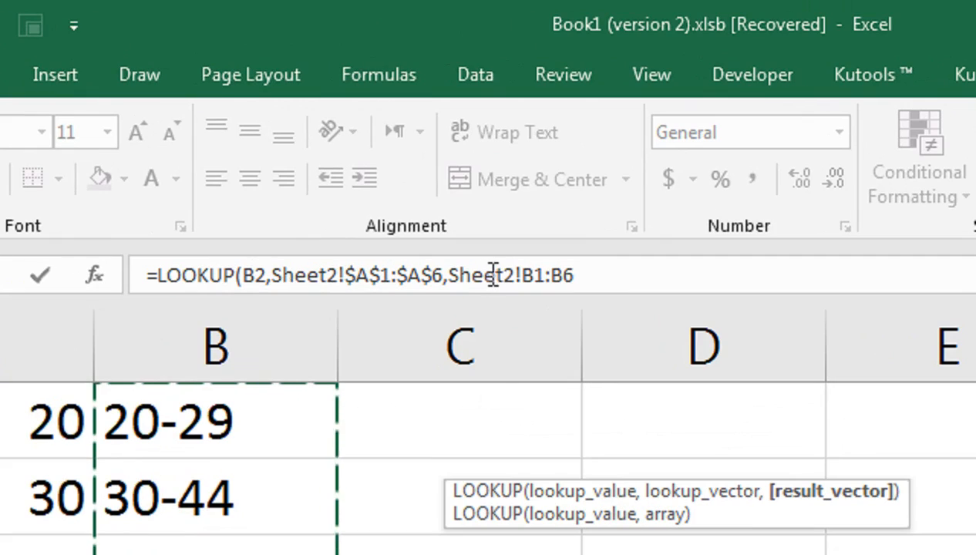
key(F4)
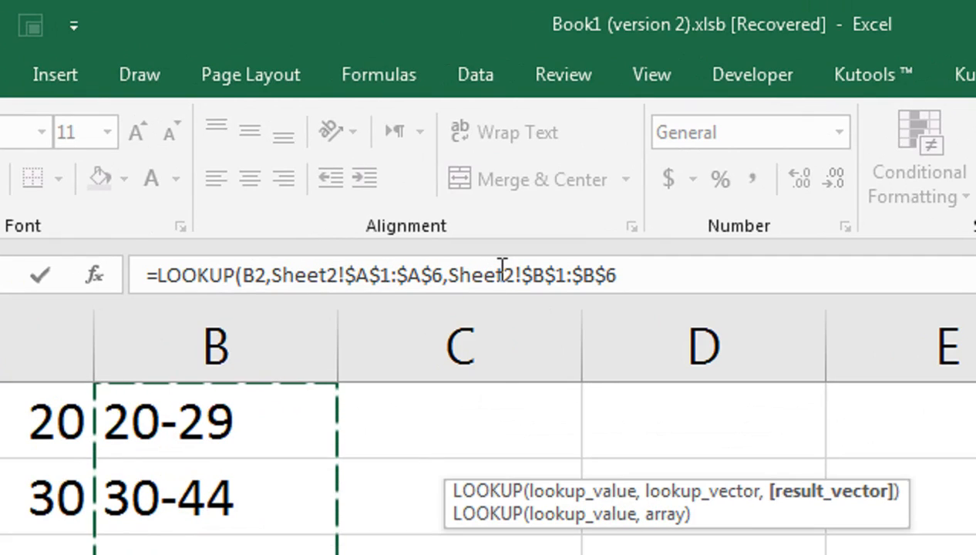
text())
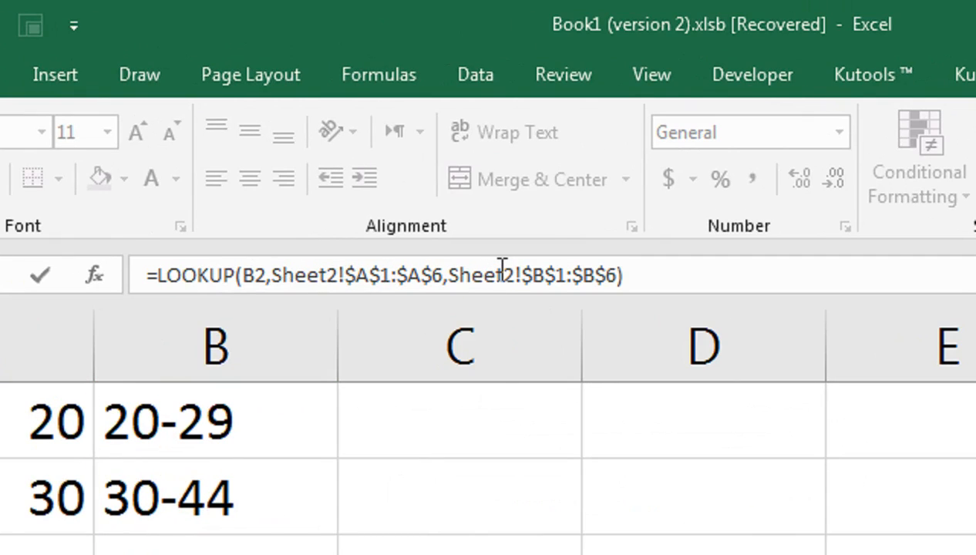
key(Return)
Step: Review the LOOKUP formula in D2 and fill it down column D for all birth-date rows
click(398, 223)
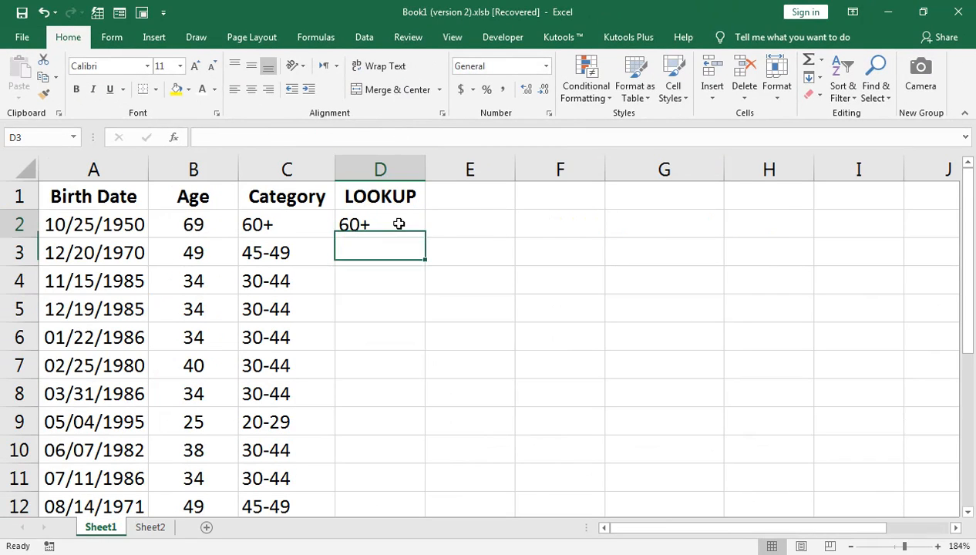
double_click(398, 223)
key(Return)
click(417, 234)
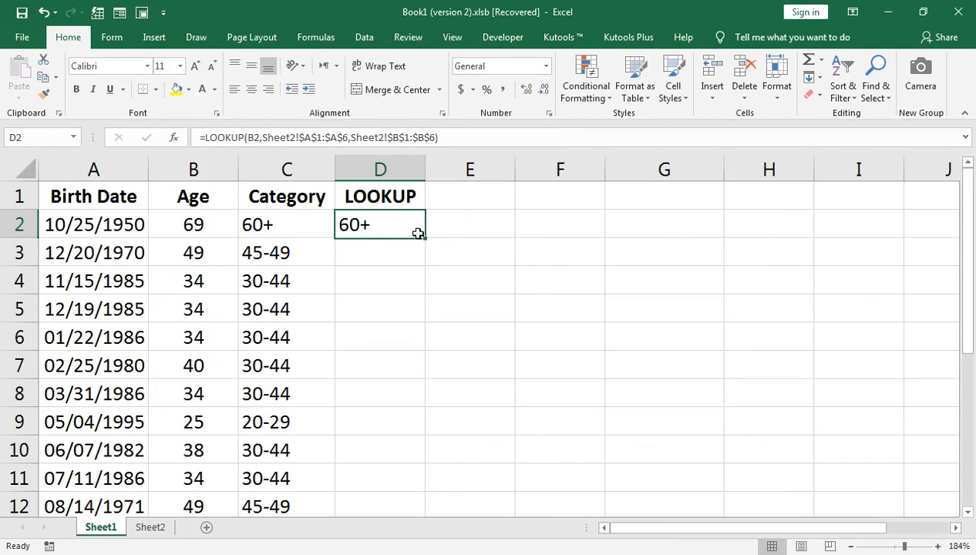
double_click(423, 242)
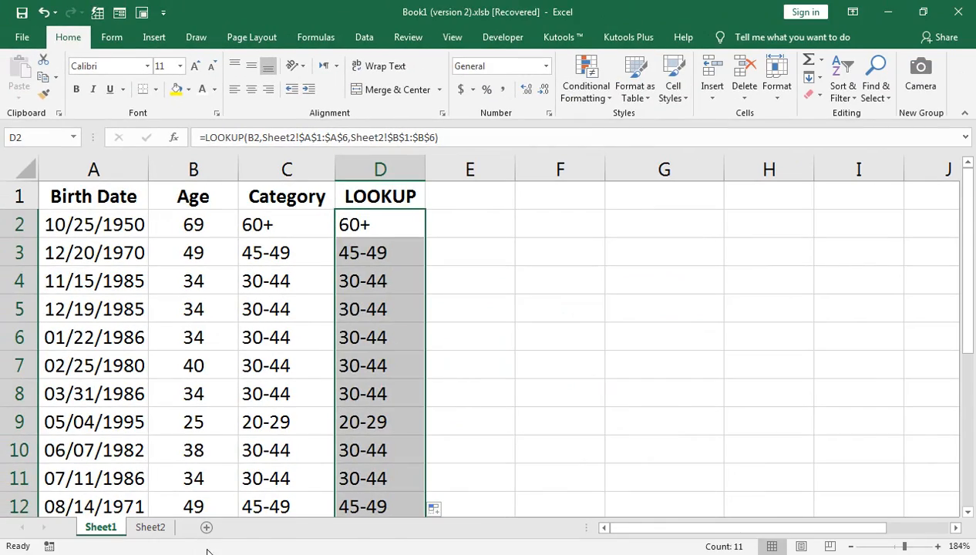
Step: Switch to the Chrome window showing the YouTube channel's uploaded videos
click(218, 548)
click(301, 486)
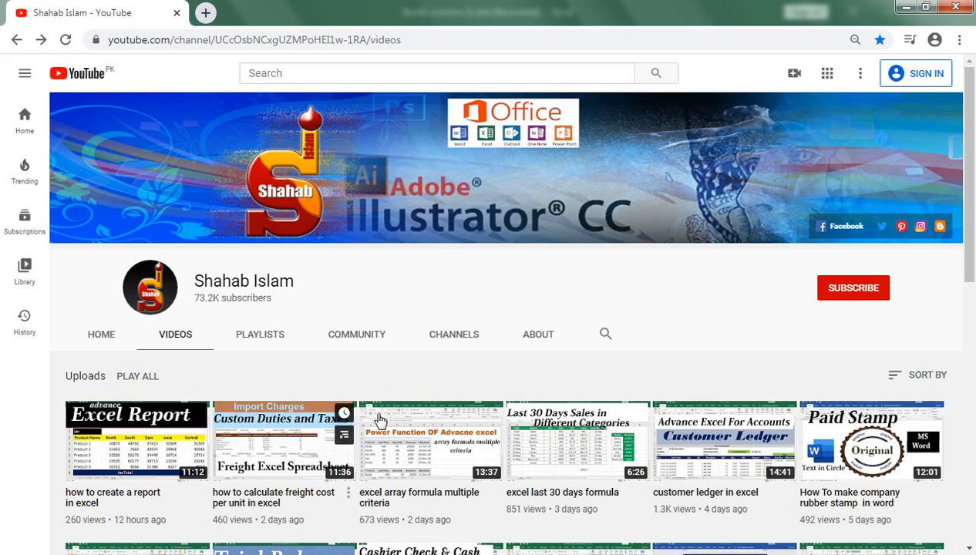